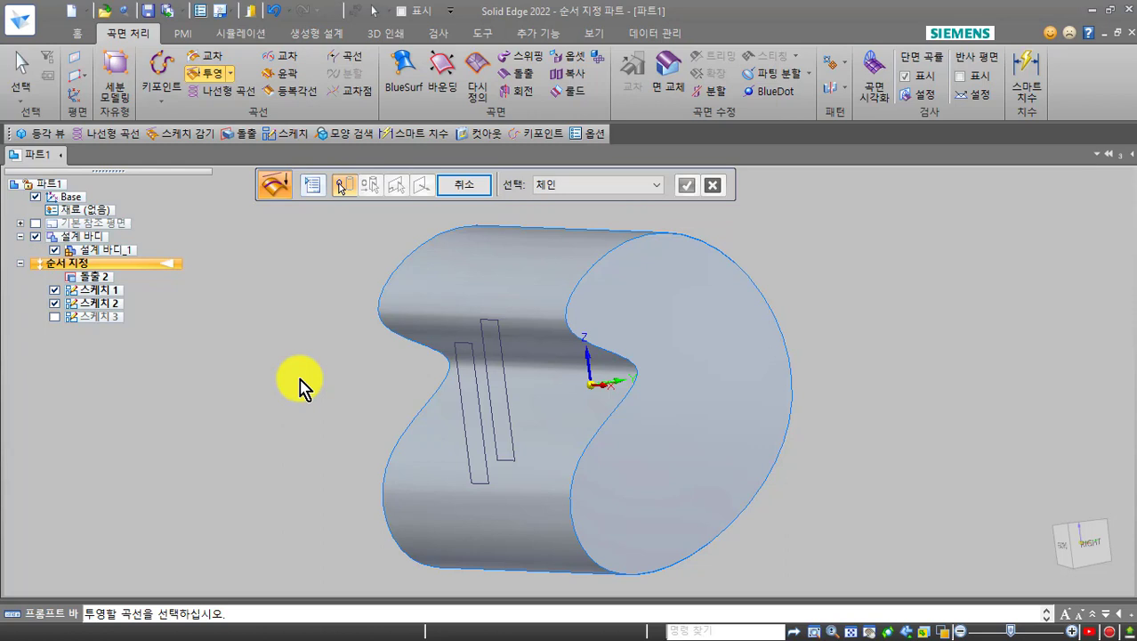
Step: Project the 스케치 2 rectangle as a chain onto the body's curved side face
{"action": "middle_click_drag", "start_coordinate": [300, 364], "coordinate": [320, 350]}
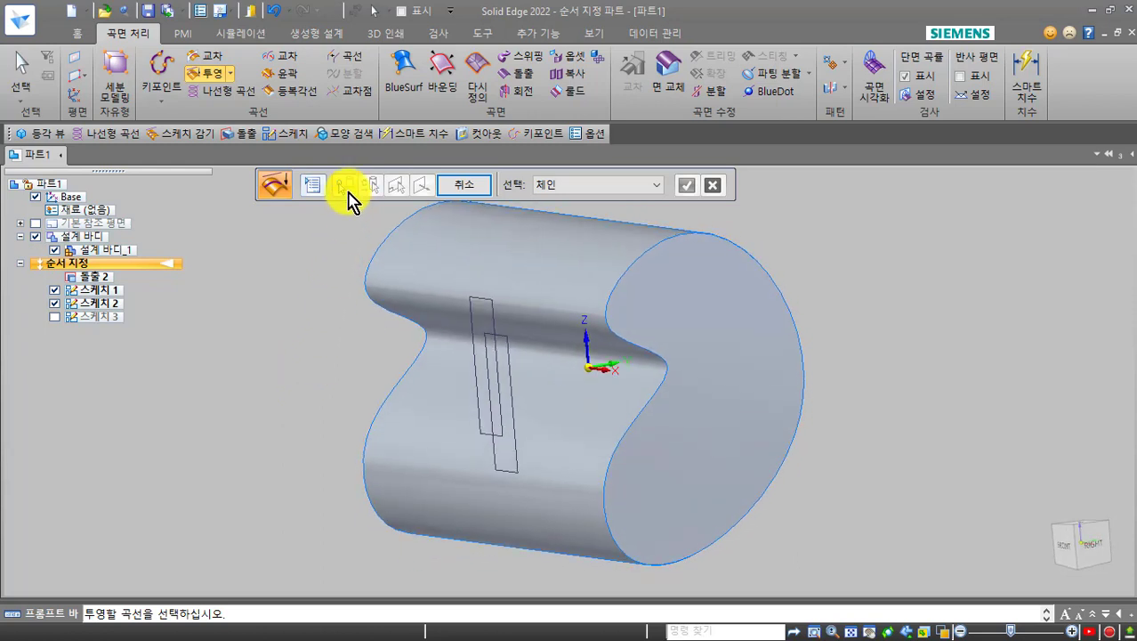
{"action": "left_click", "coordinate": [507, 341]}
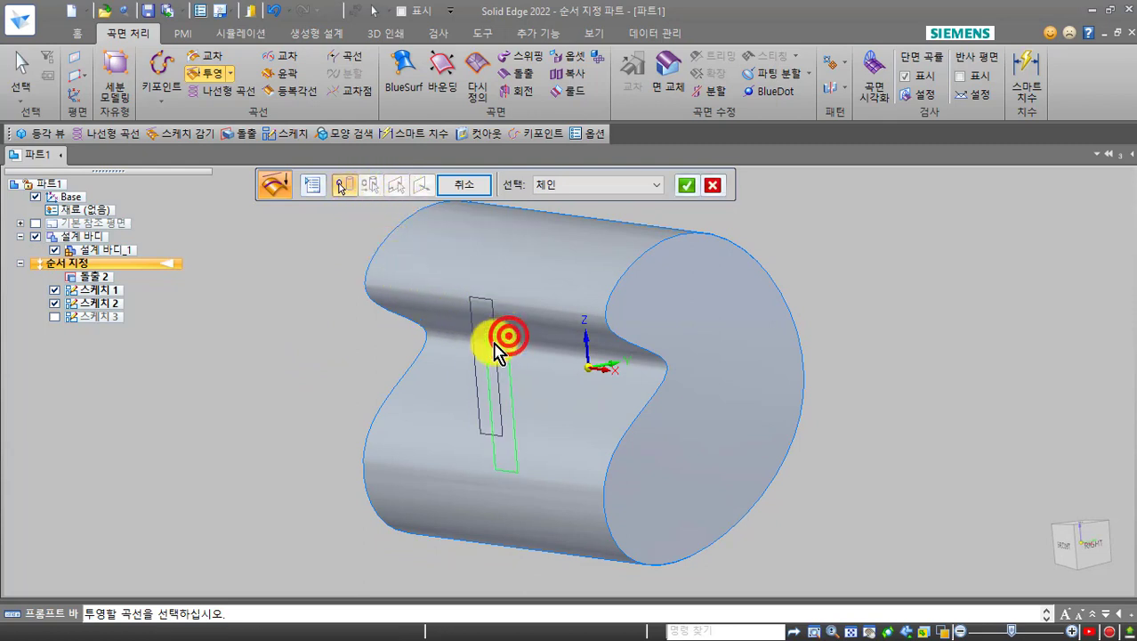
{"action": "right_click", "coordinate": [360, 331]}
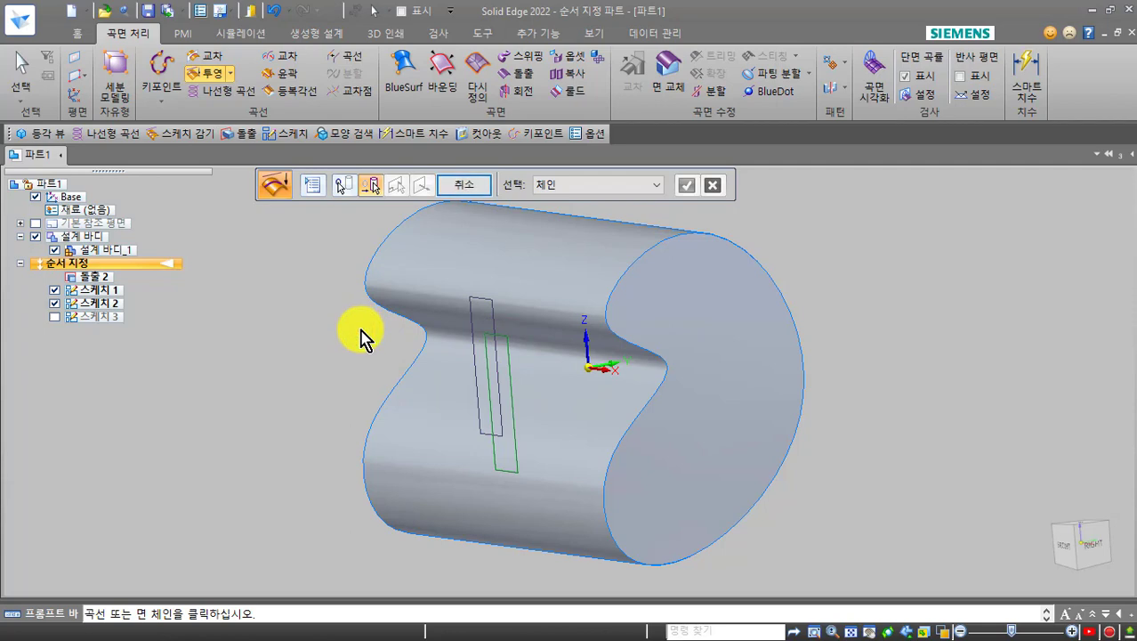
{"action": "left_click", "coordinate": [549, 286]}
{"action": "right_click", "coordinate": [163, 338]}
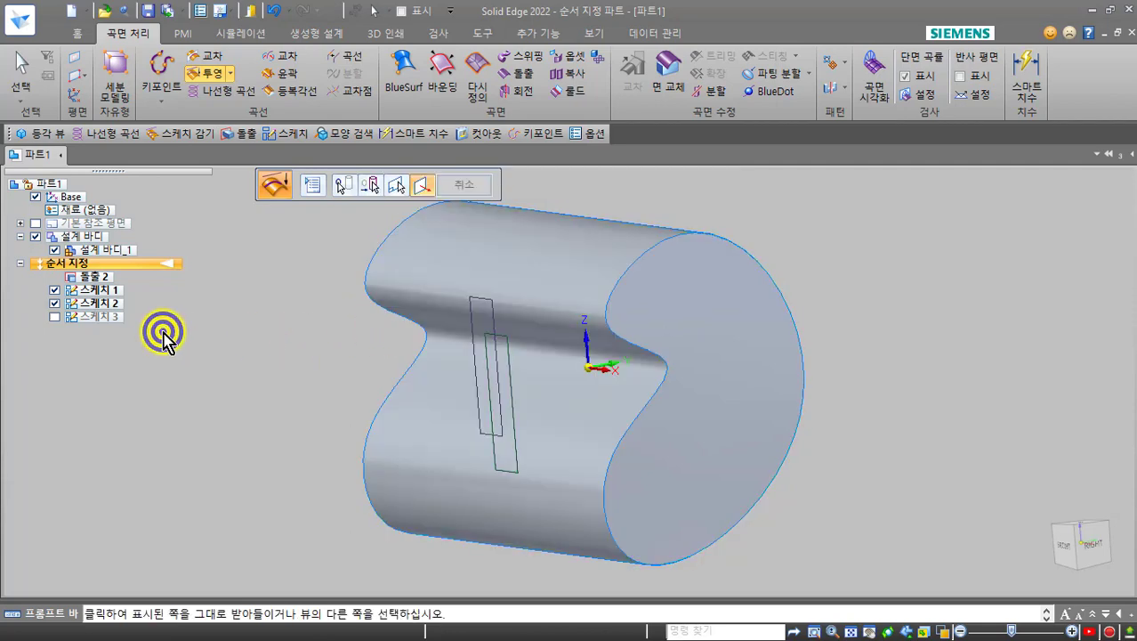
{"action": "left_click", "coordinate": [574, 307]}
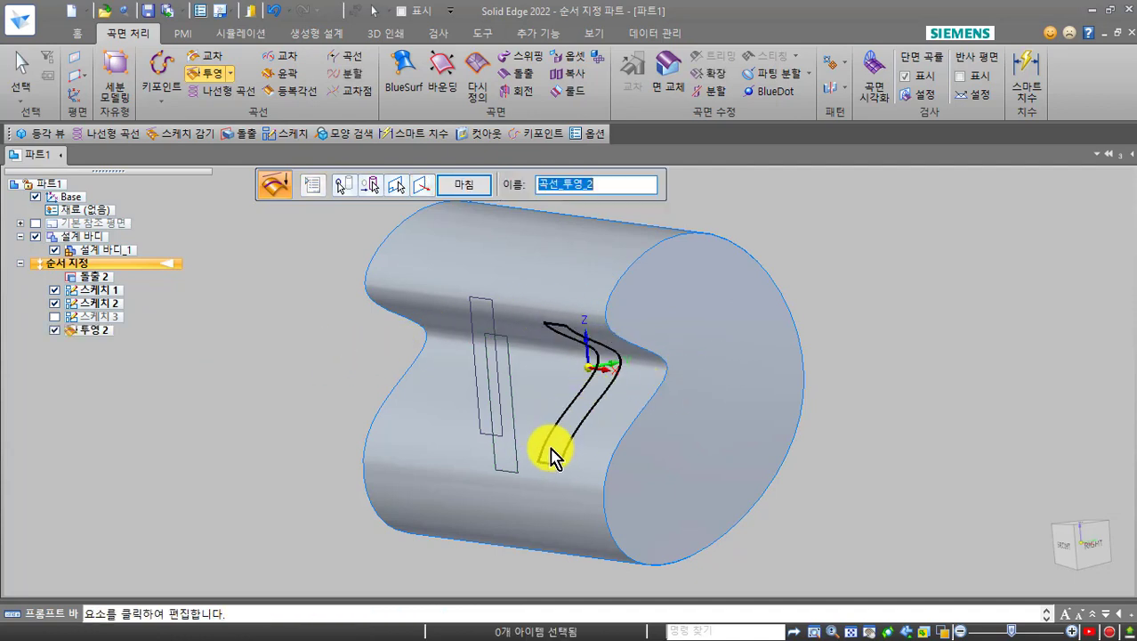
Step: Project the 스케치 1 rectangle as a chain onto the same curved side face
{"action": "middle_click_drag", "start_coordinate": [768, 506], "coordinate": [771, 497]}
{"action": "mouse_move", "coordinate": [876, 456]}
{"action": "middle_mouse_down"}
{"action": "mouse_move", "coordinate": [881, 437]}
{"action": "mouse_move", "coordinate": [354, 284]}
{"action": "middle_mouse_up"}
{"action": "left_click", "coordinate": [353, 286]}
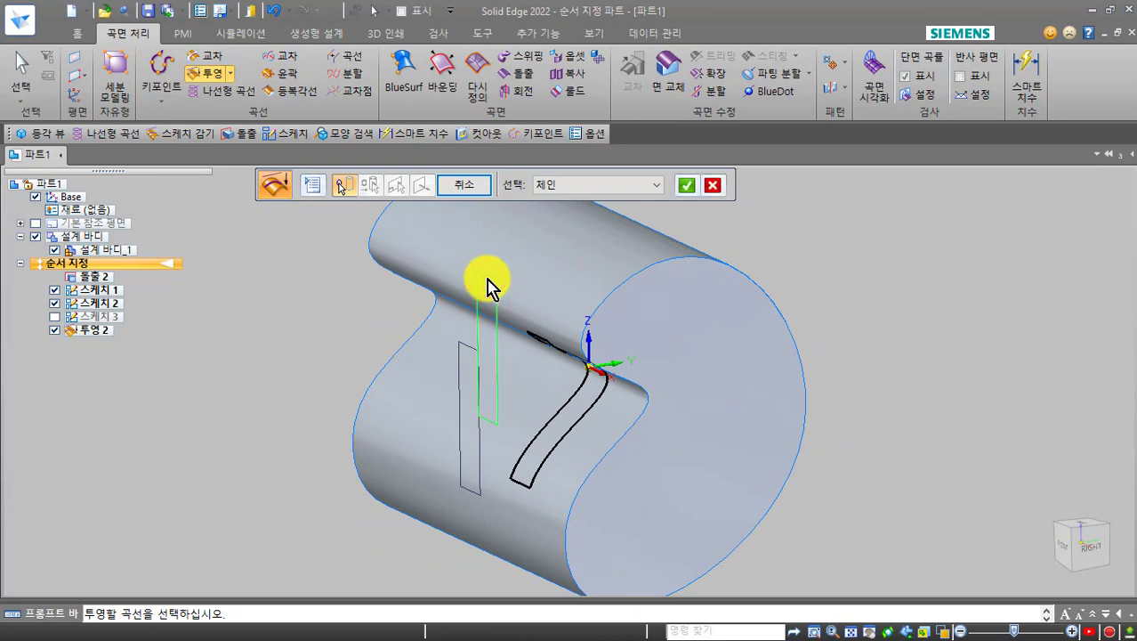
{"action": "right_click", "coordinate": [495, 258]}
{"action": "left_click", "coordinate": [497, 246]}
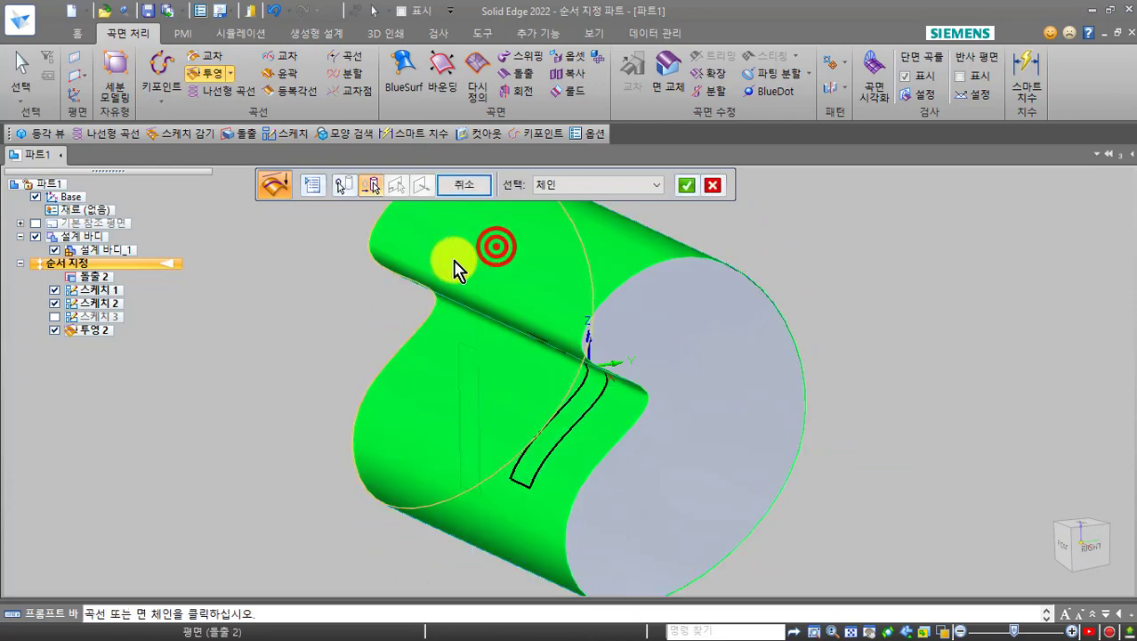
{"action": "right_click", "coordinate": [371, 259]}
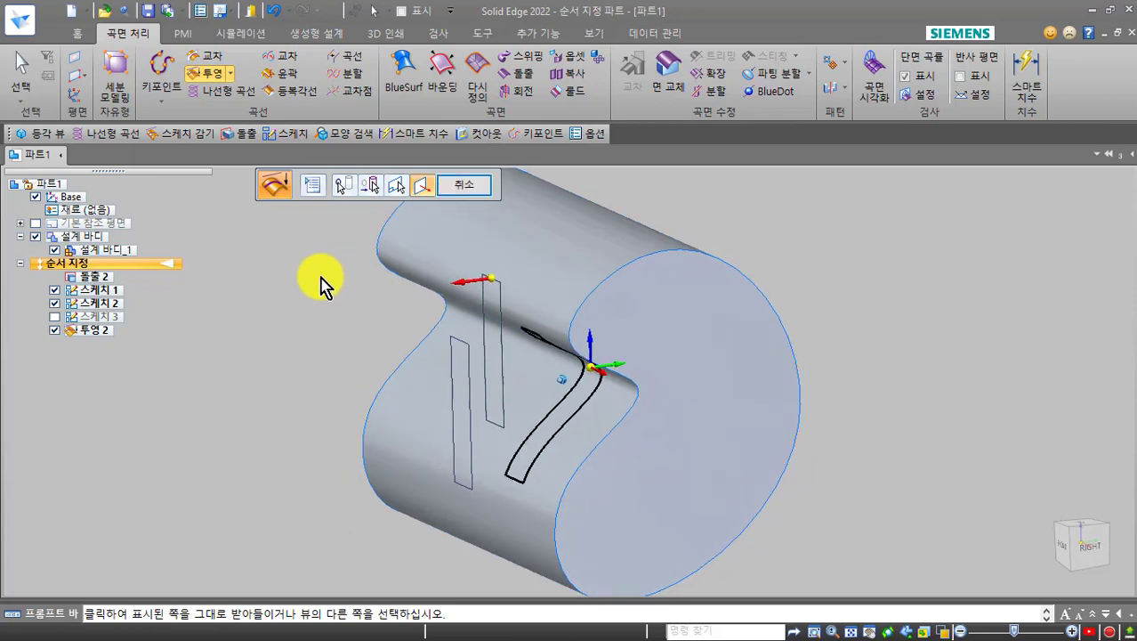
{"action": "left_click", "coordinate": [322, 278]}
{"action": "left_click", "coordinate": [322, 279]}
{"action": "key", "text": "ctrl+f"}
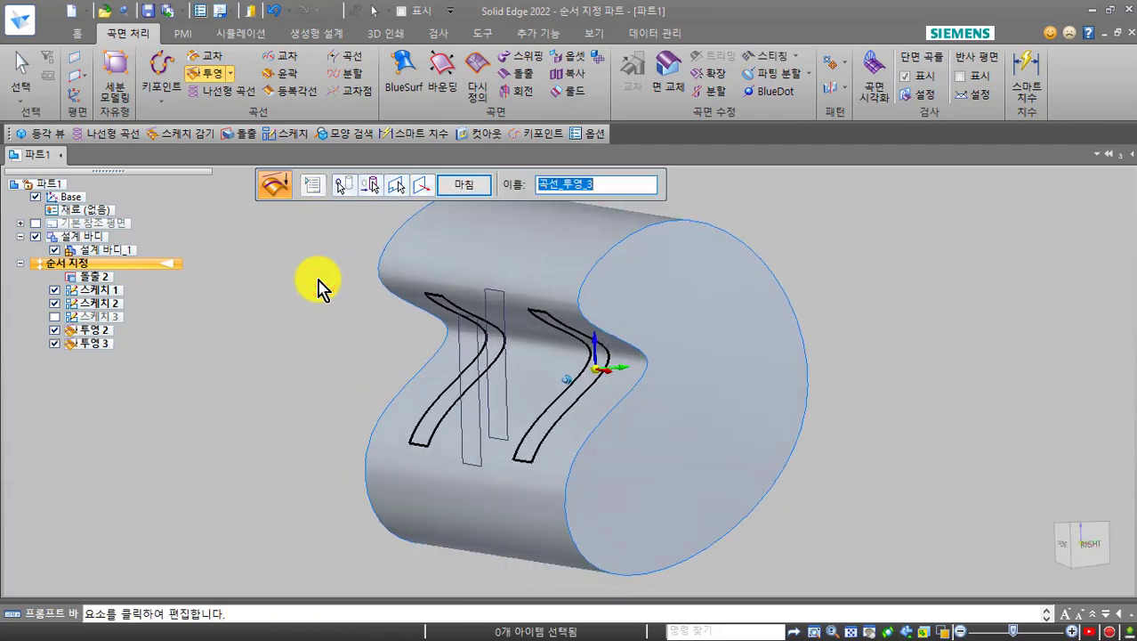
{"action": "key", "text": "ctrl+i"}
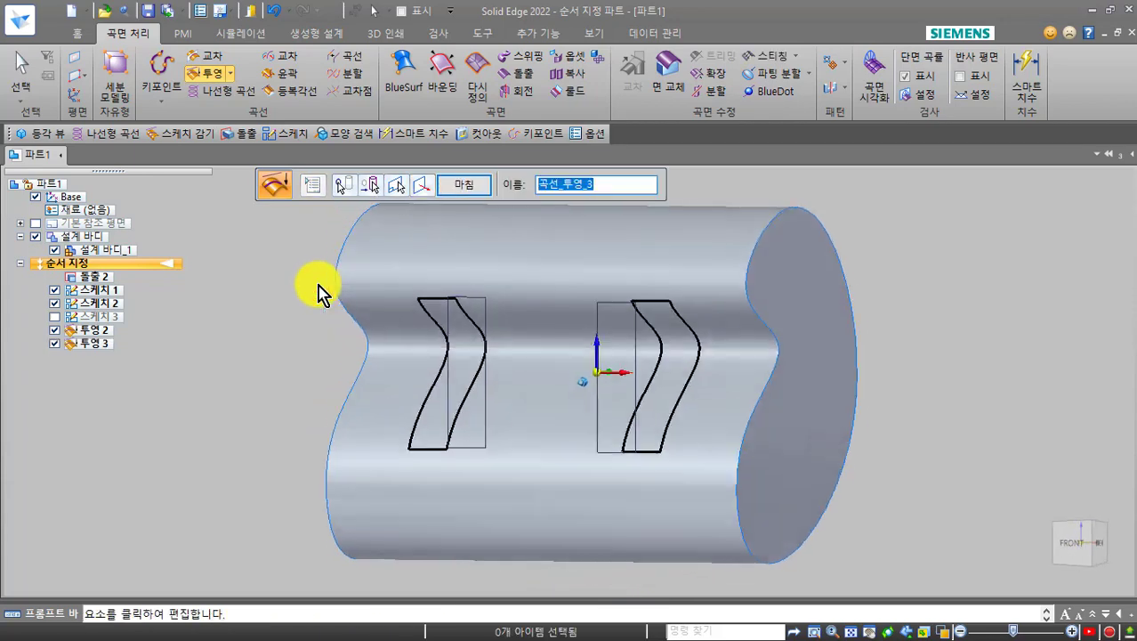
Step: Finish projecting curves and hide both projections, 투영 2 and 투영 3
{"action": "left_click", "coordinate": [461, 201]}
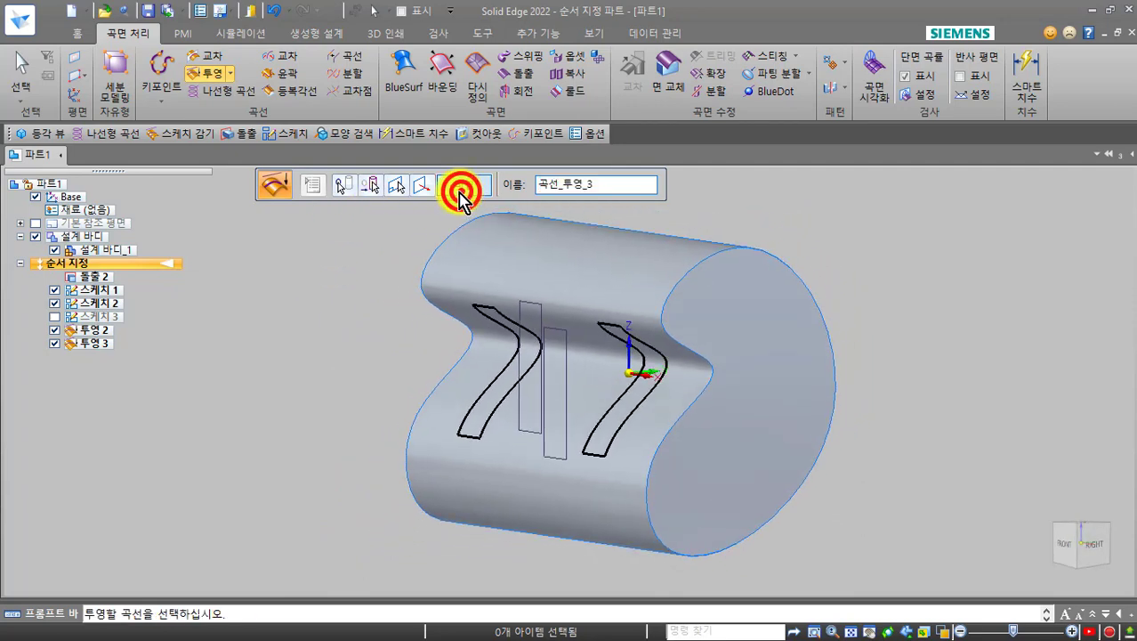
{"action": "left_click", "coordinate": [453, 187]}
{"action": "left_click", "coordinate": [348, 324]}
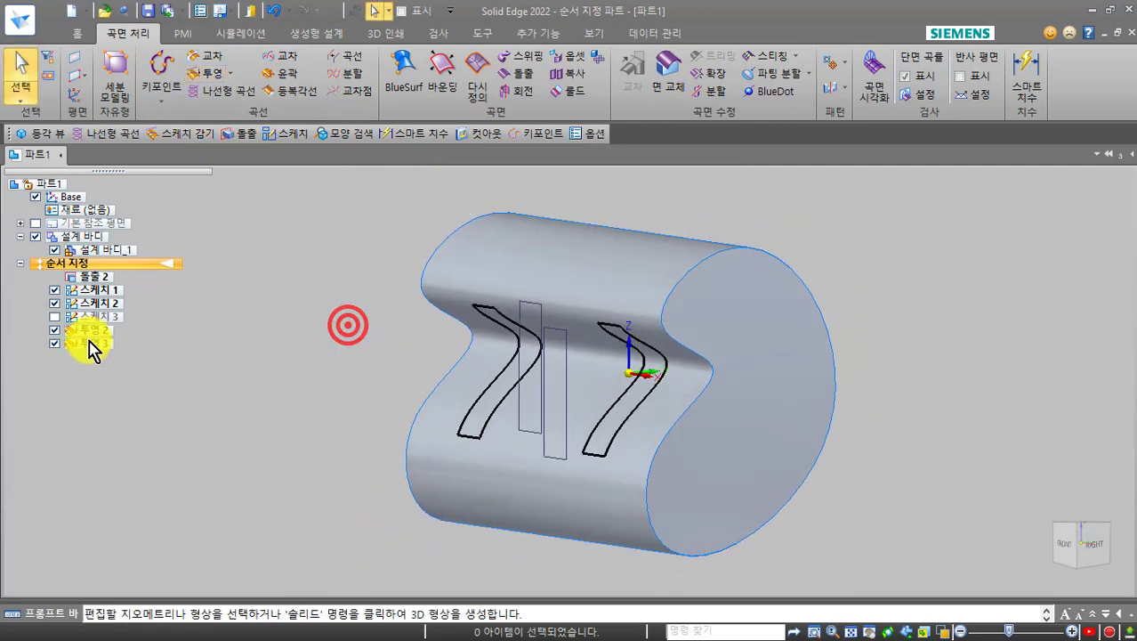
{"action": "left_click", "coordinate": [55, 329]}
{"action": "left_click", "coordinate": [55, 343]}
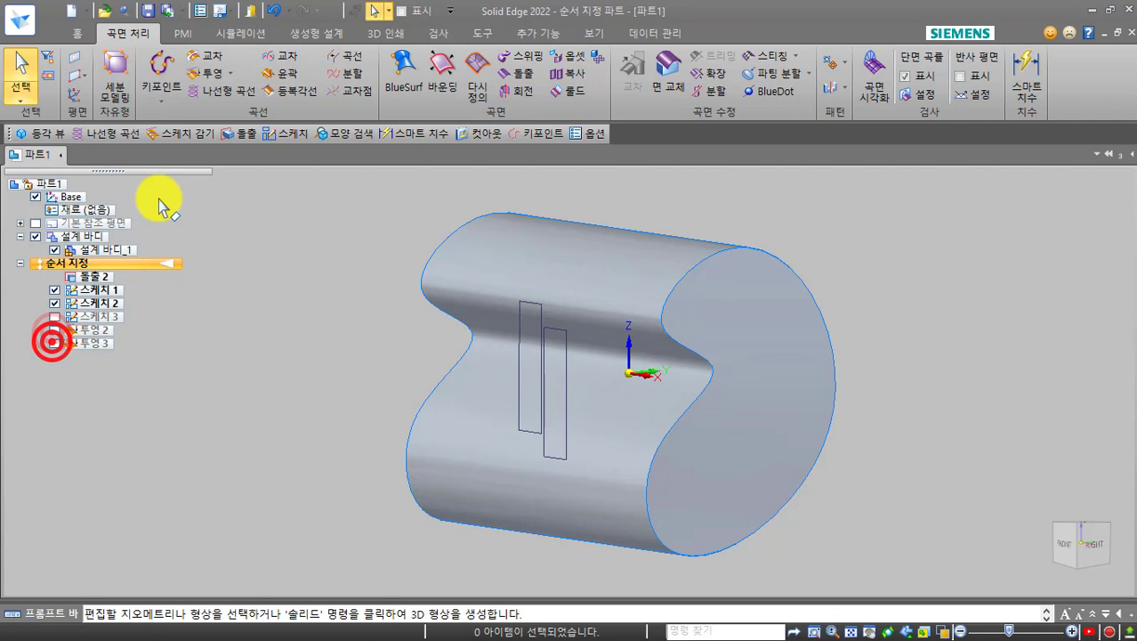
Step: Wrap the 스케치 1 rectangle chain onto the body's curved side face with the Wrap Sketch command
{"action": "left_click", "coordinate": [229, 74]}
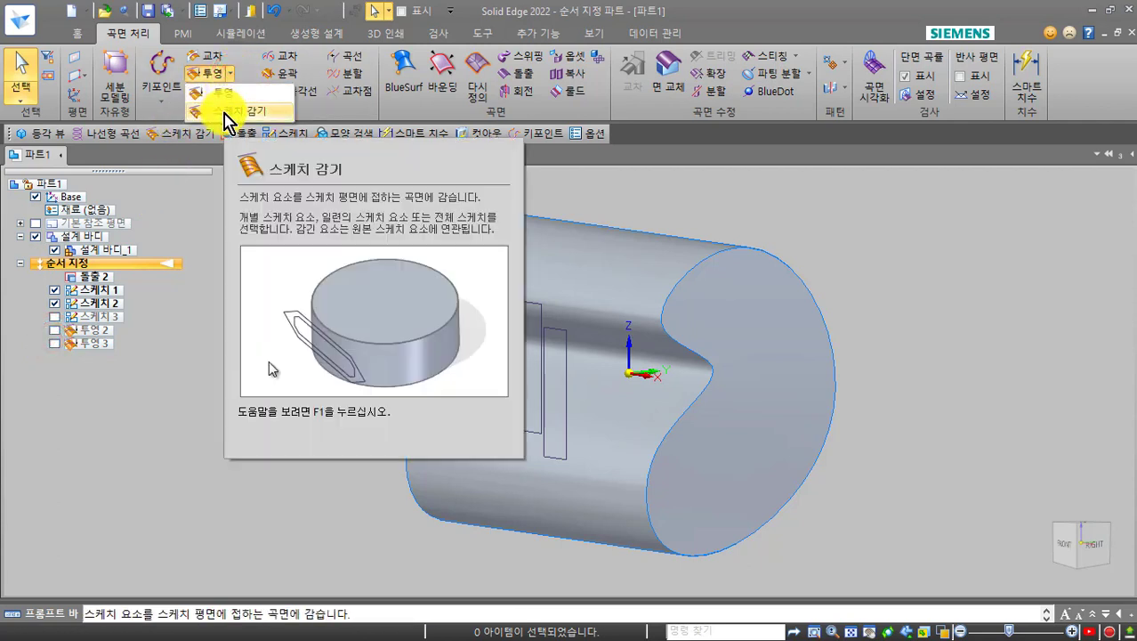
{"action": "left_click", "coordinate": [225, 114]}
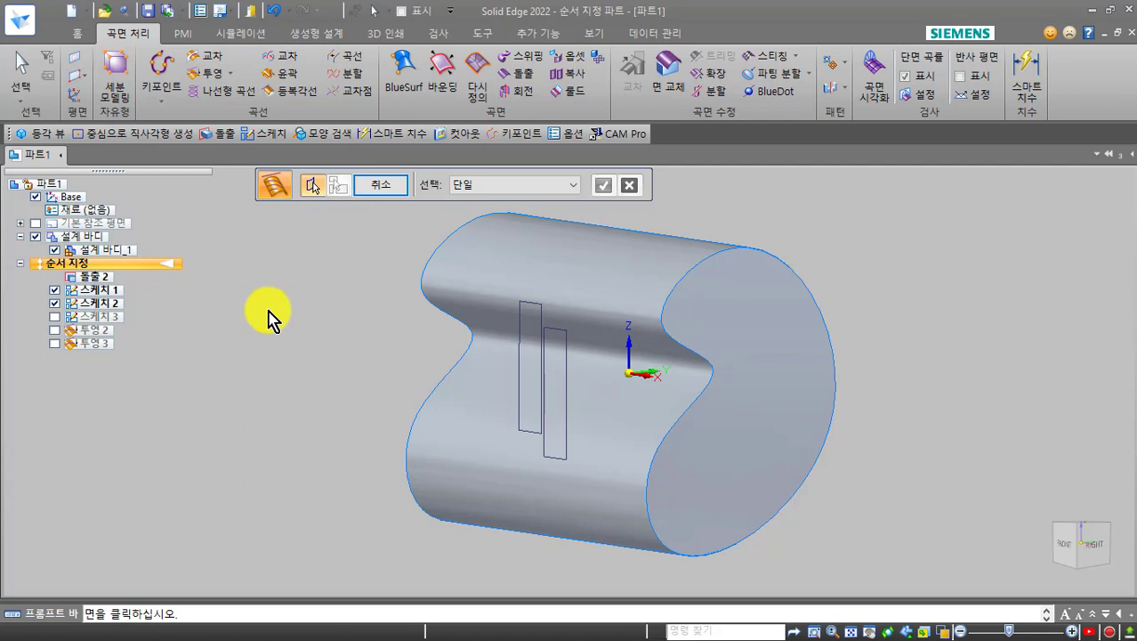
{"action": "middle_click_drag", "start_coordinate": [269, 311], "coordinate": [355, 338]}
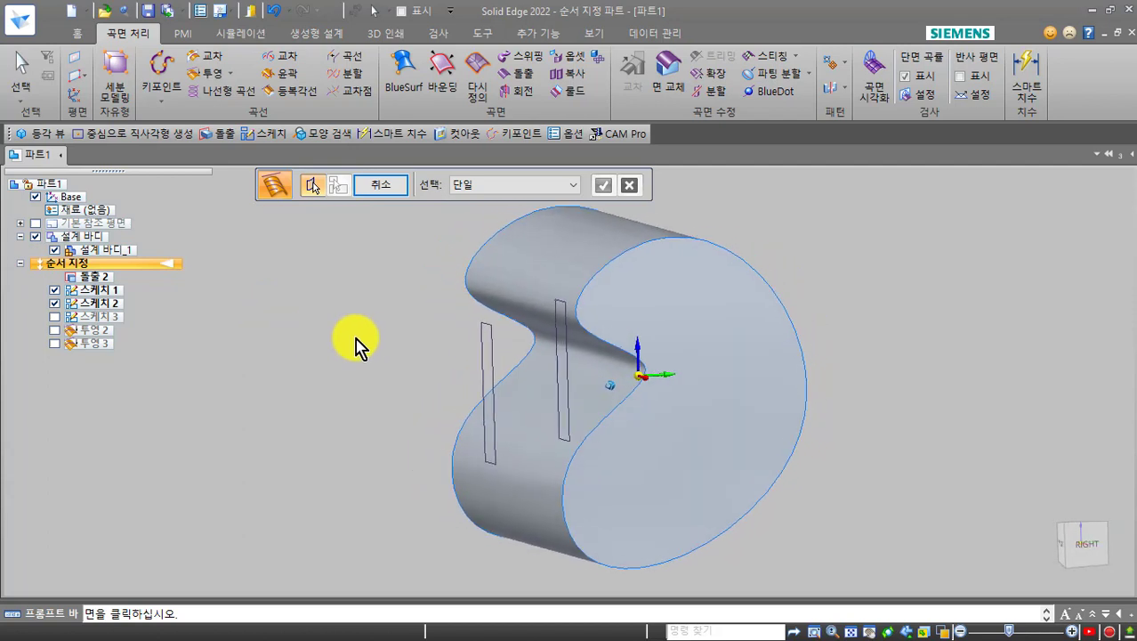
{"action": "scroll", "coordinate": [384, 348], "scroll_direction": "up", "scroll_amount": 2}
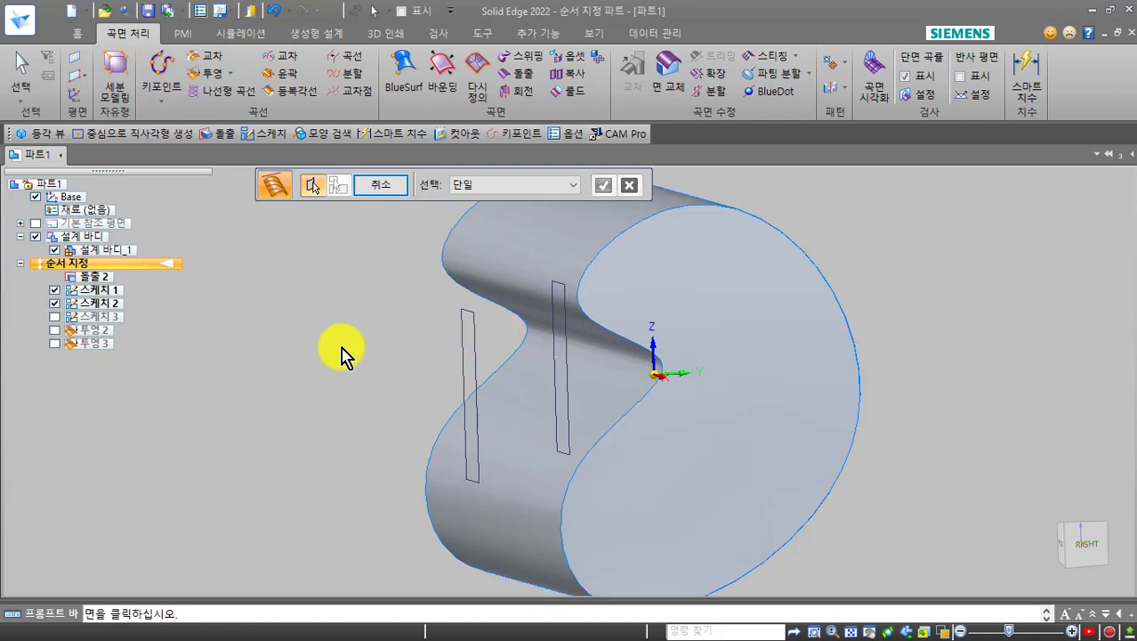
{"action": "left_click", "coordinate": [526, 267]}
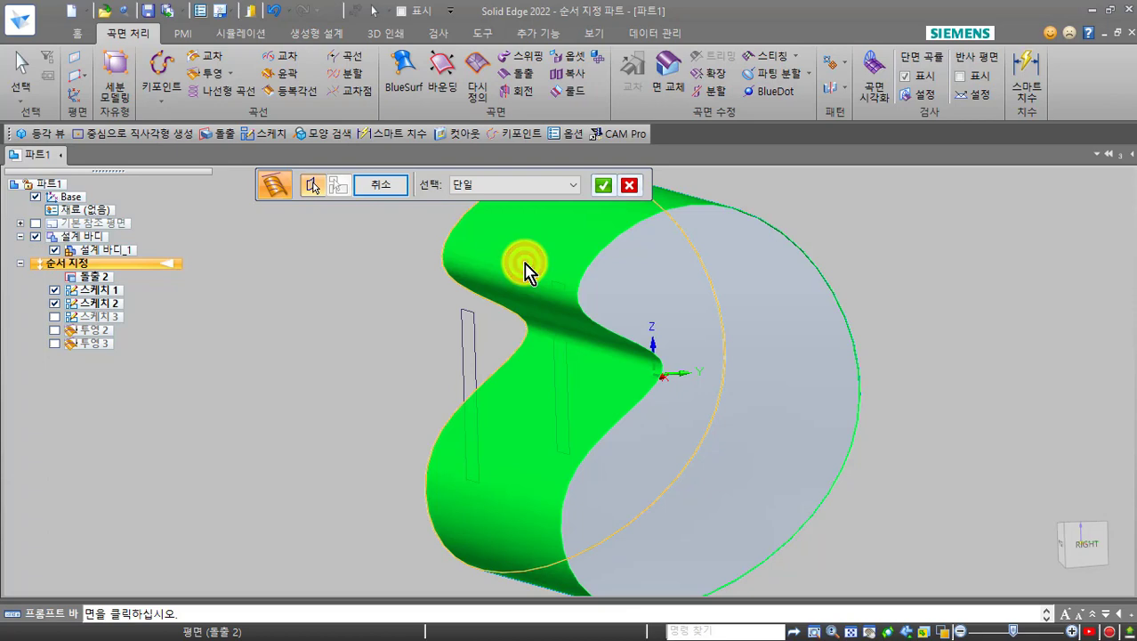
{"action": "right_click", "coordinate": [523, 262]}
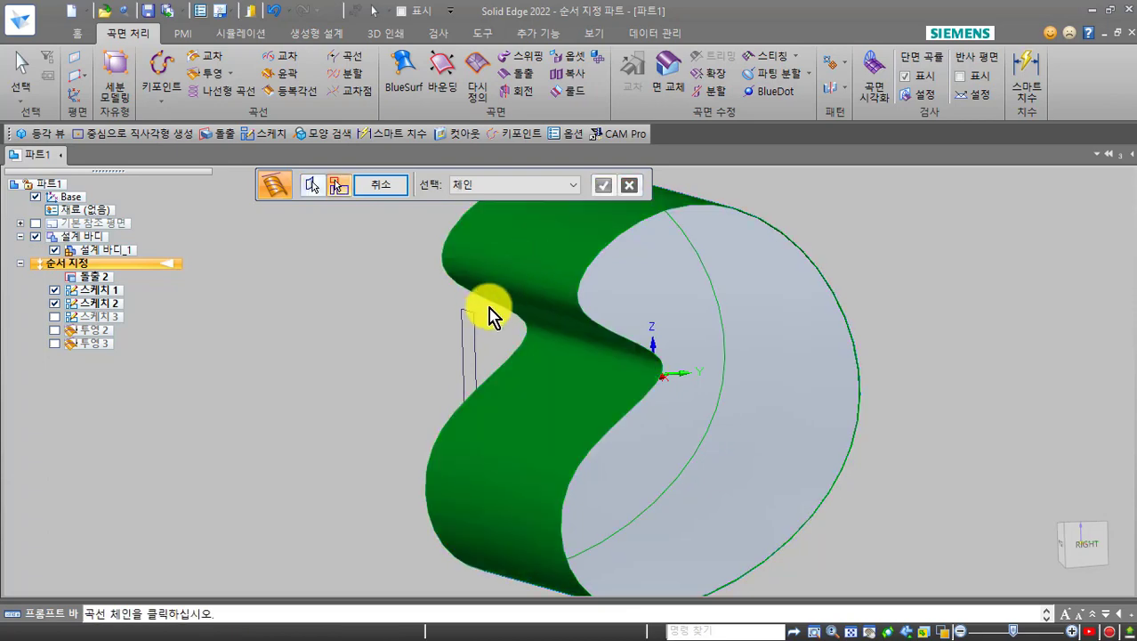
{"action": "left_click", "coordinate": [552, 308]}
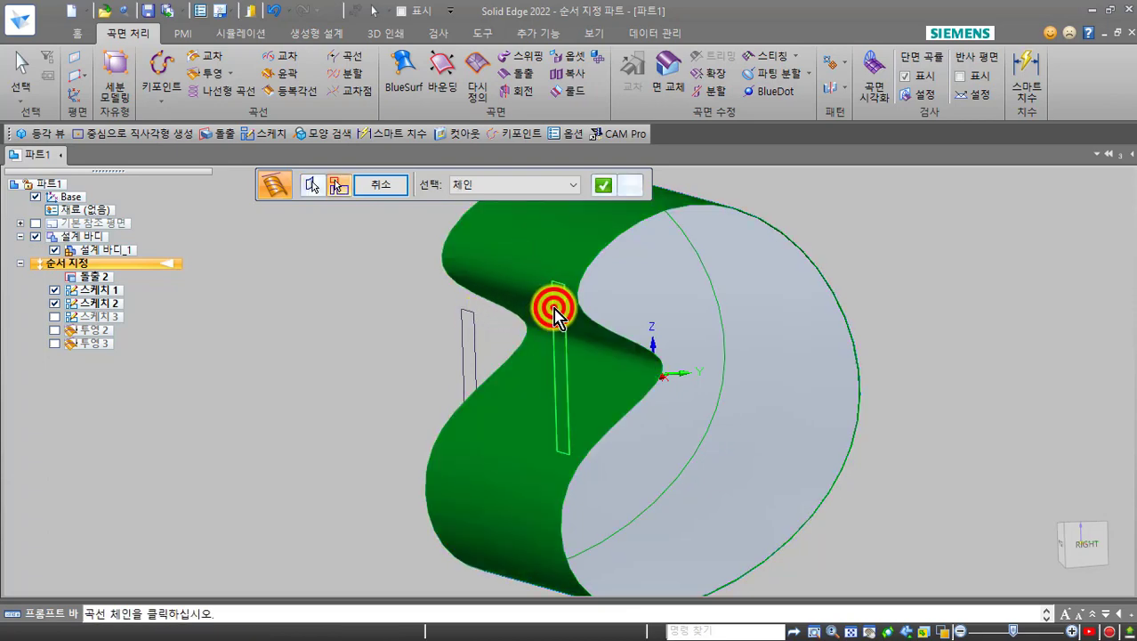
{"action": "right_click", "coordinate": [511, 329]}
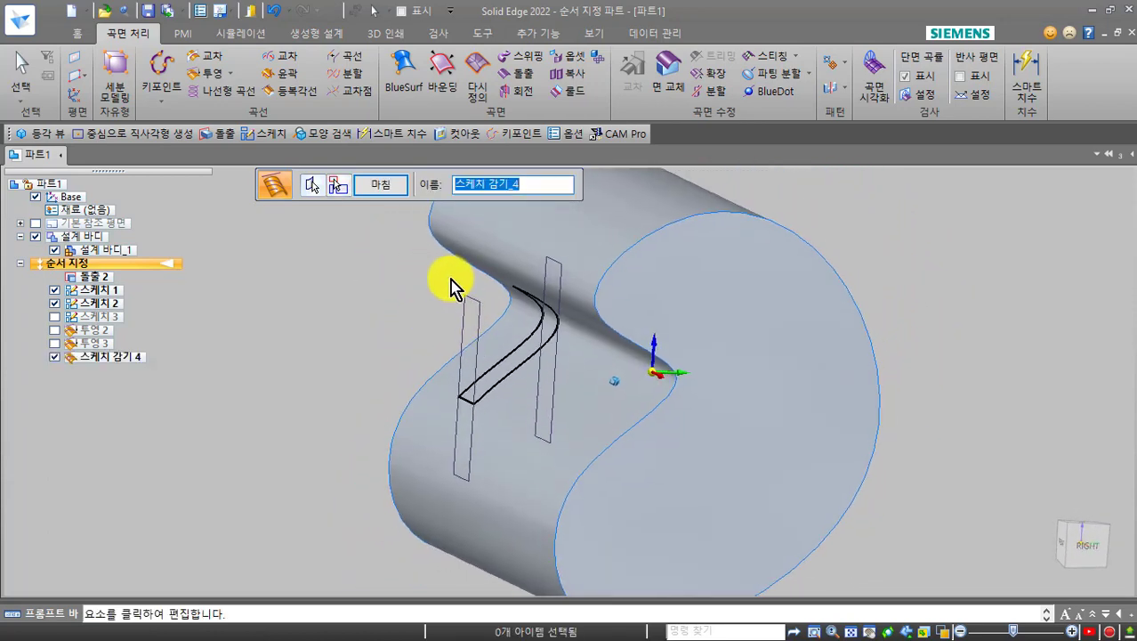
Step: Try to wrap the offset 스케치 2 rectangle chain onto the same curved face
{"action": "right_click", "coordinate": [420, 283]}
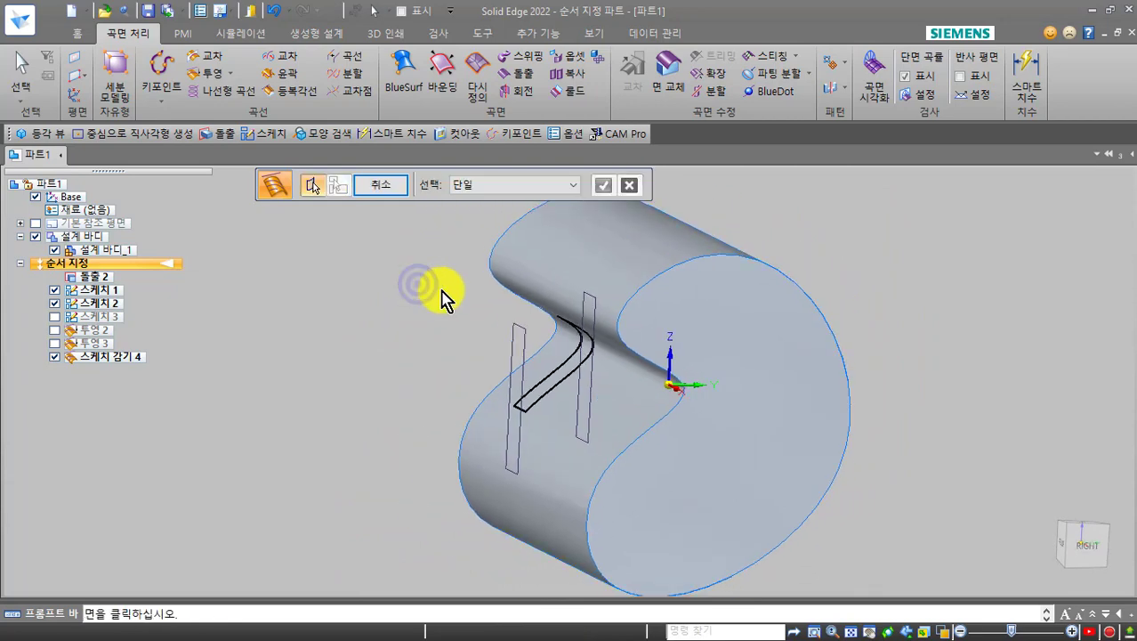
{"action": "left_click", "coordinate": [553, 267]}
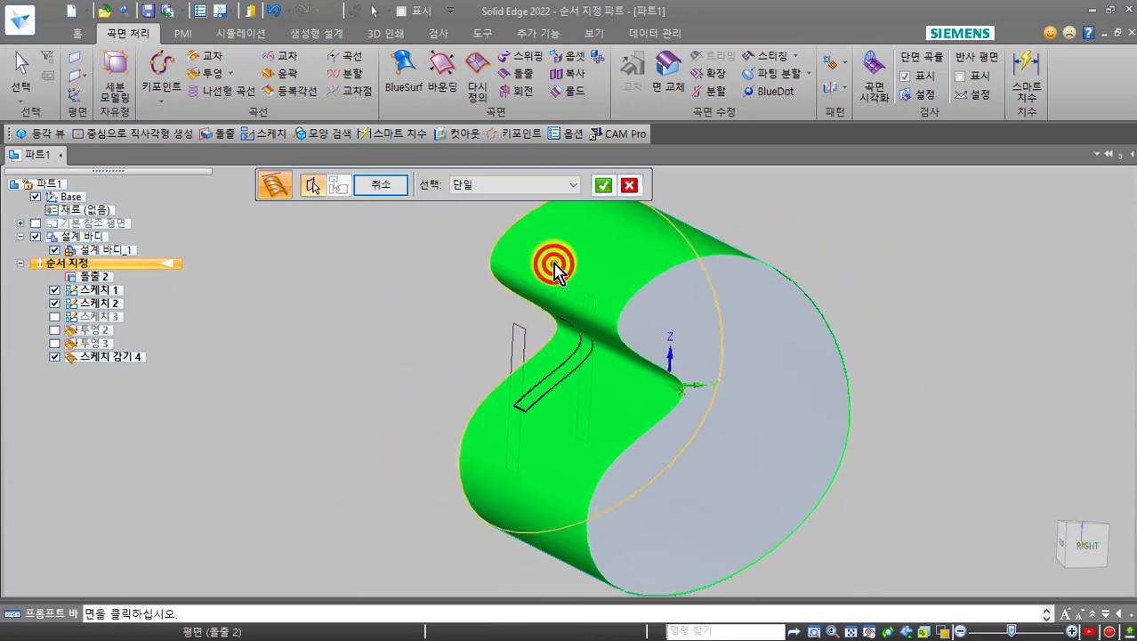
{"action": "right_click", "coordinate": [444, 265]}
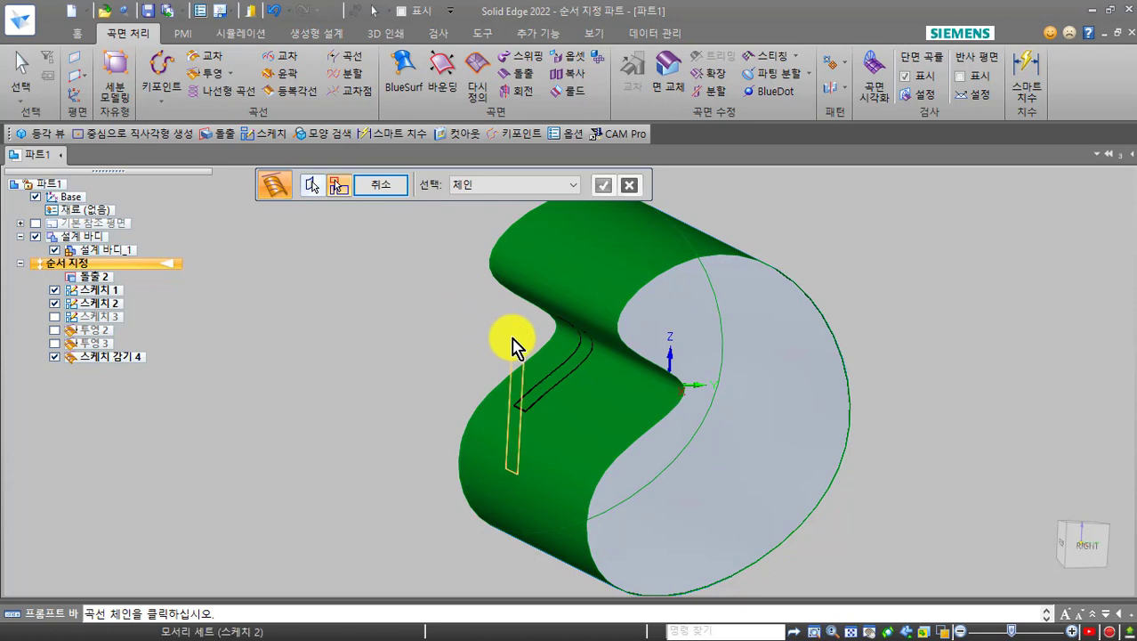
{"action": "left_click", "coordinate": [512, 345]}
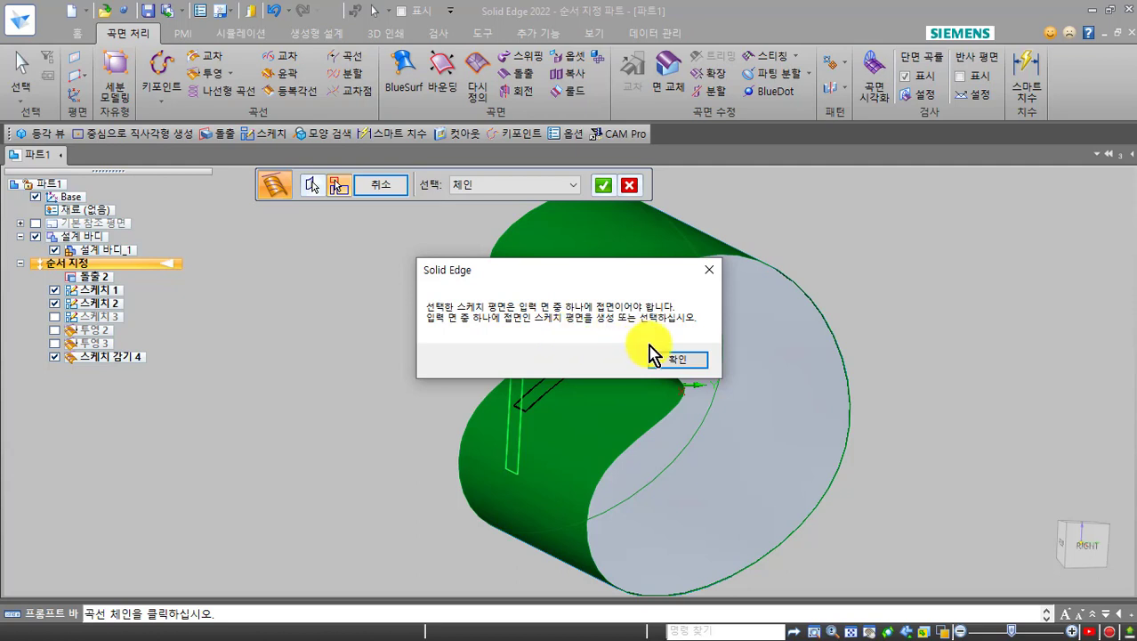
{"action": "left_click", "coordinate": [667, 361]}
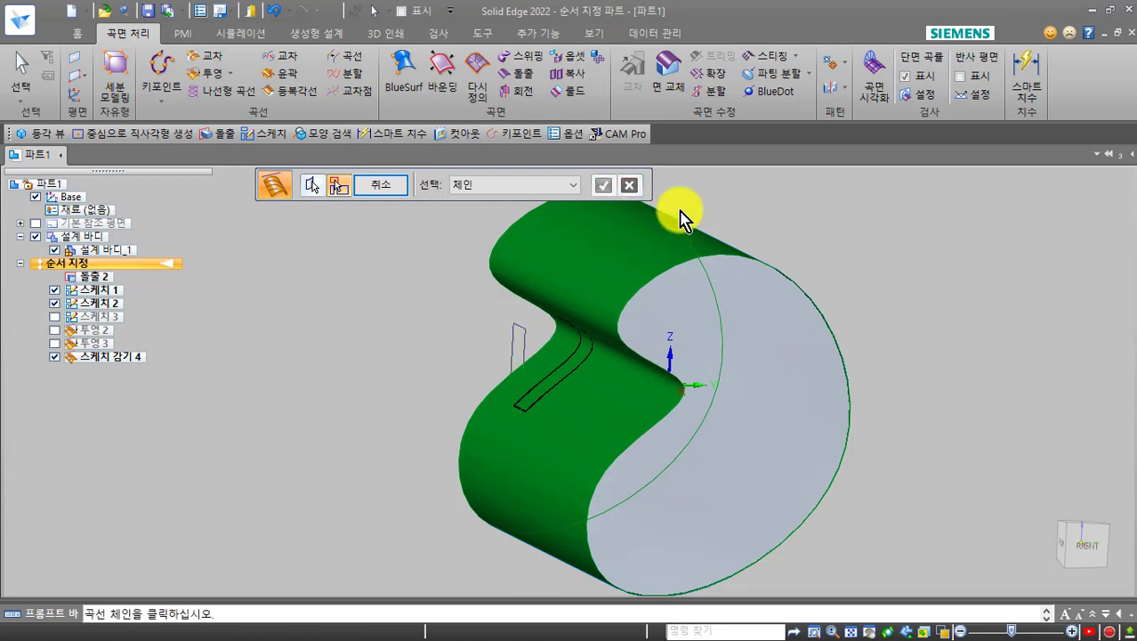
Step: Try placing a new sketch on a plane parallel to the front plane, using the silhouette point of the curved face's upper lobe
{"action": "left_click", "coordinate": [78, 32]}
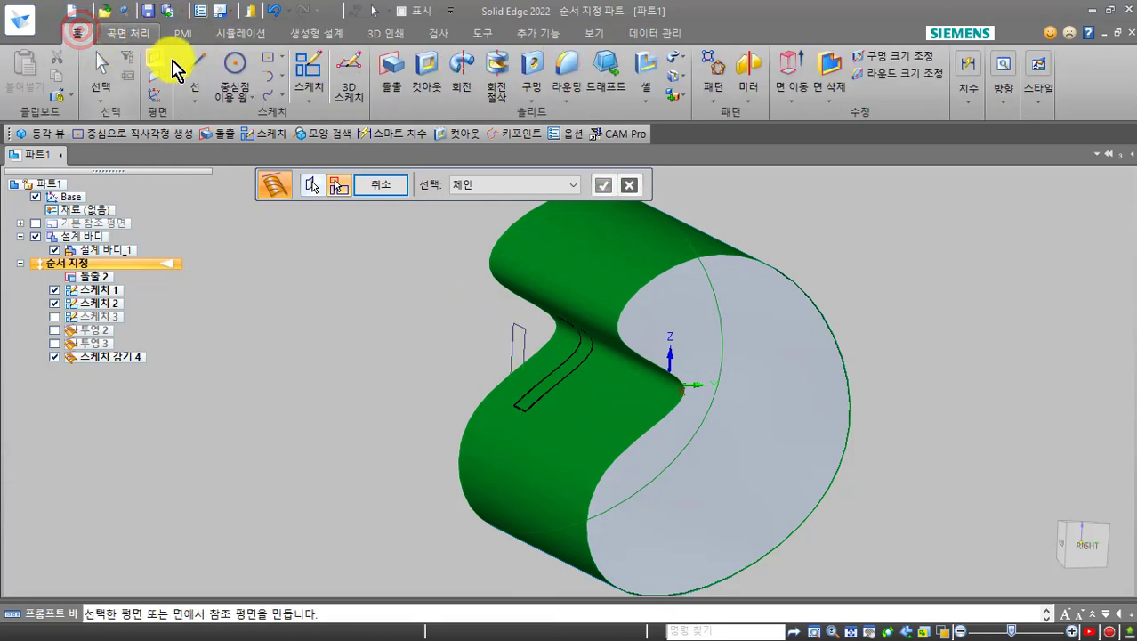
{"action": "left_click", "coordinate": [313, 57]}
{"action": "left_click", "coordinate": [470, 186]}
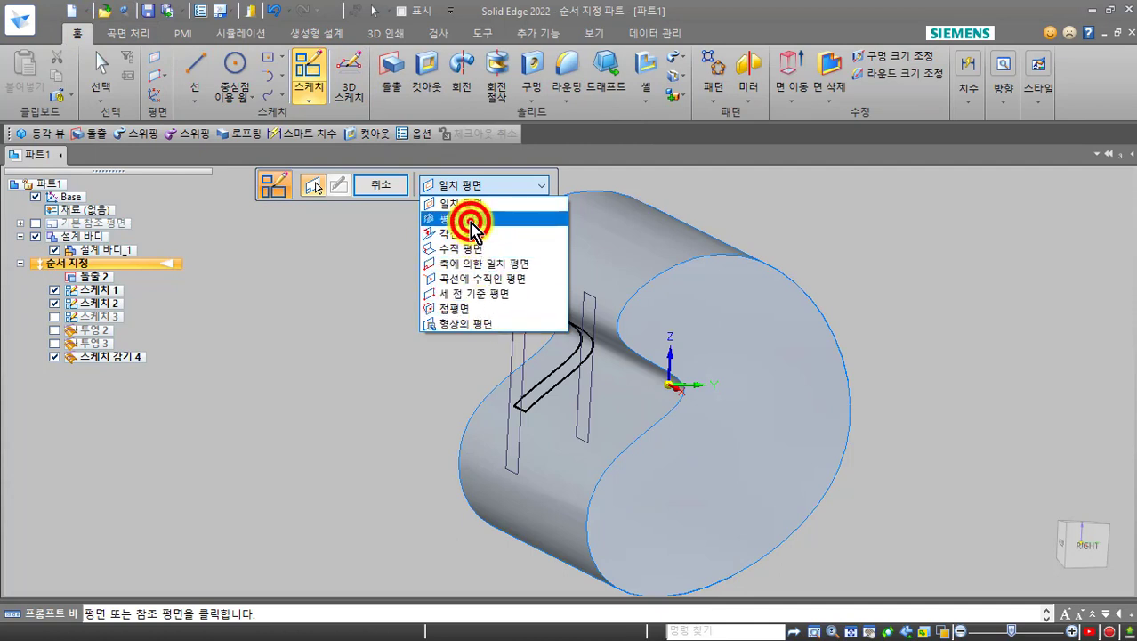
{"action": "left_click", "coordinate": [470, 222]}
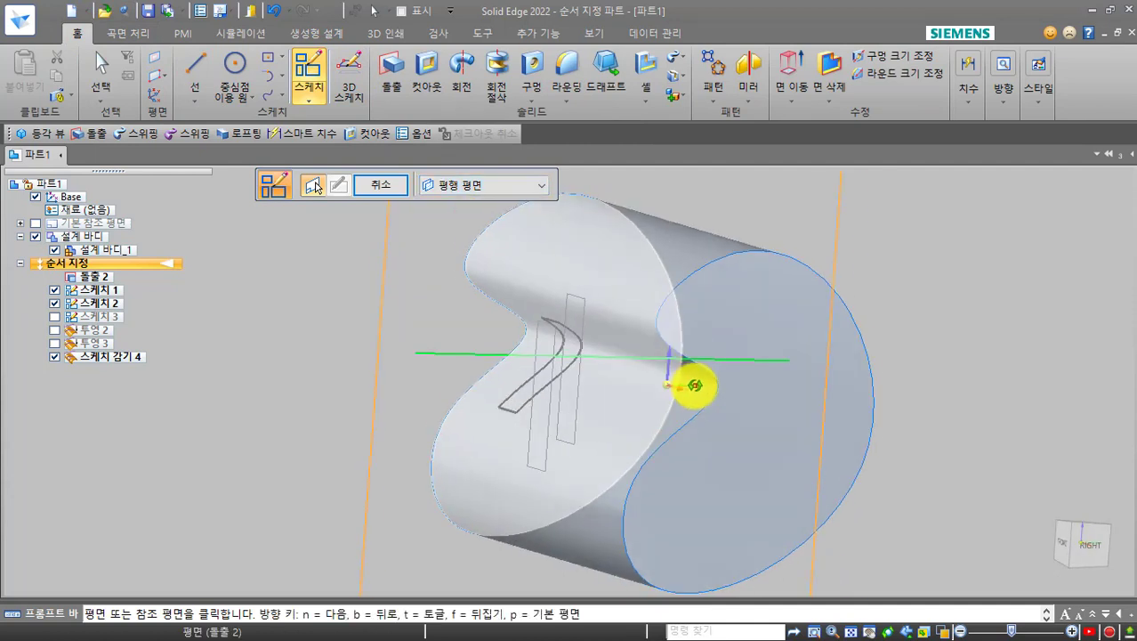
{"action": "left_click", "coordinate": [672, 370]}
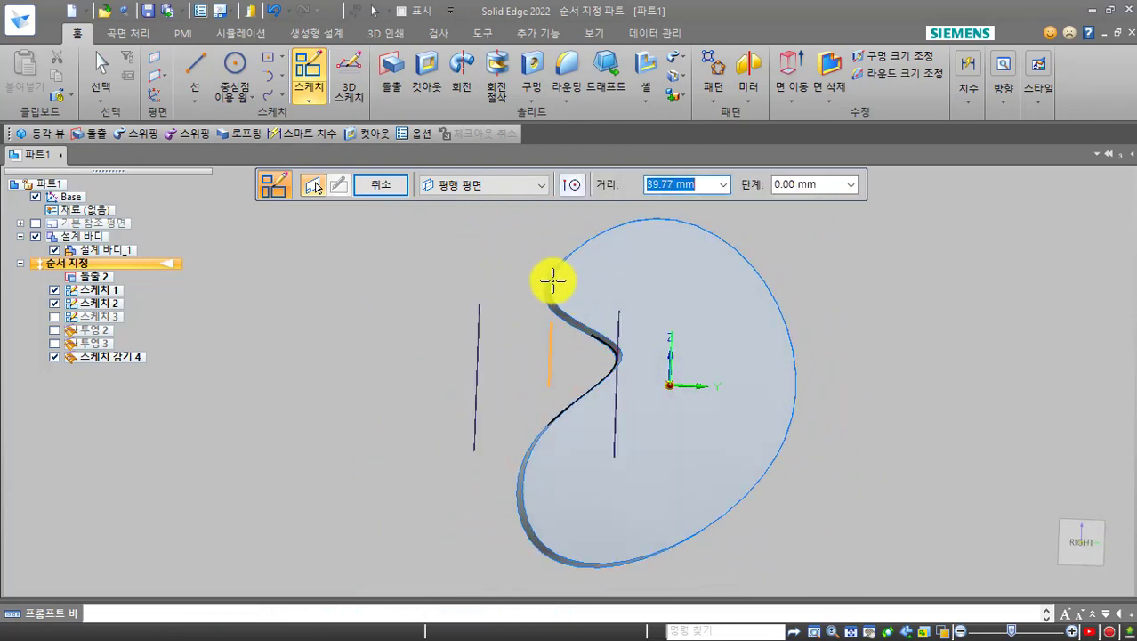
{"action": "left_click", "coordinate": [570, 185]}
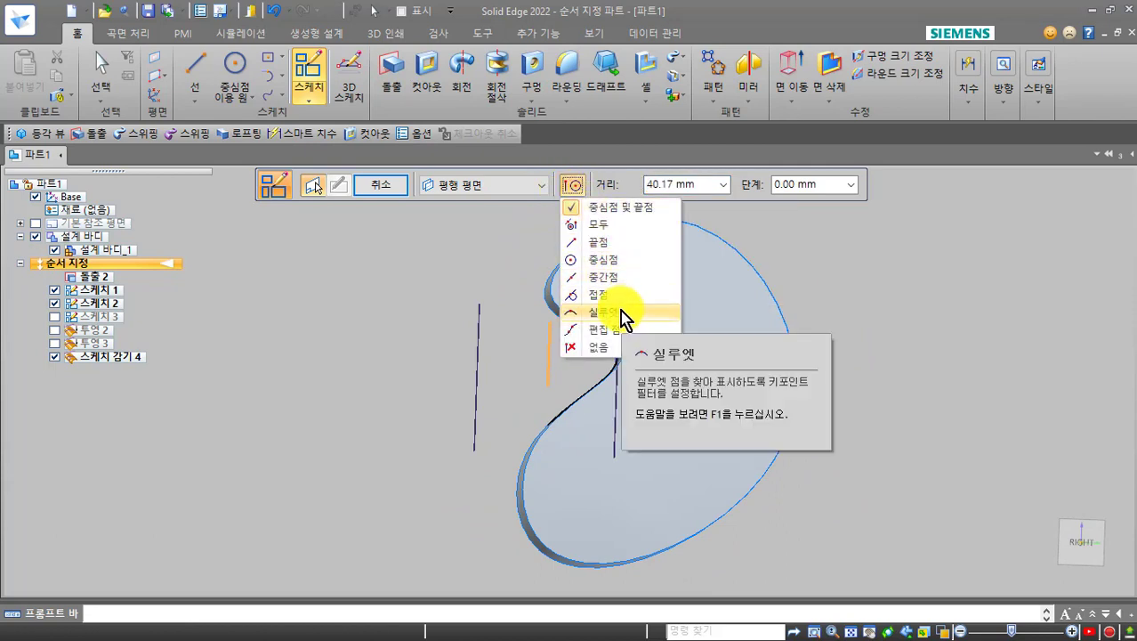
{"action": "left_click", "coordinate": [626, 316]}
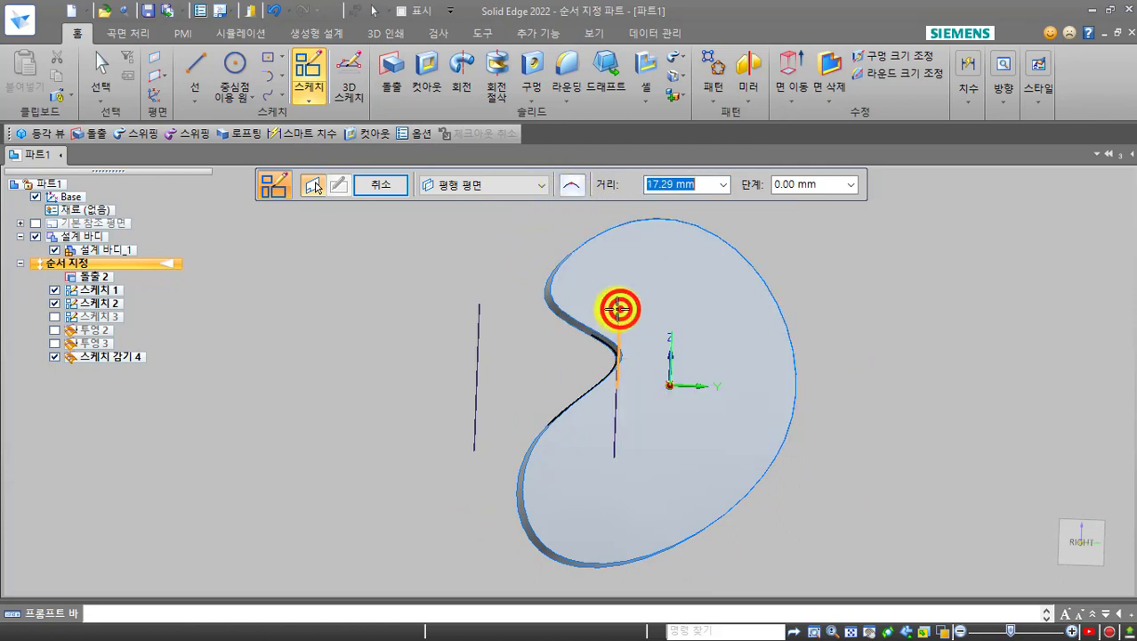
{"action": "left_click", "coordinate": [551, 291]}
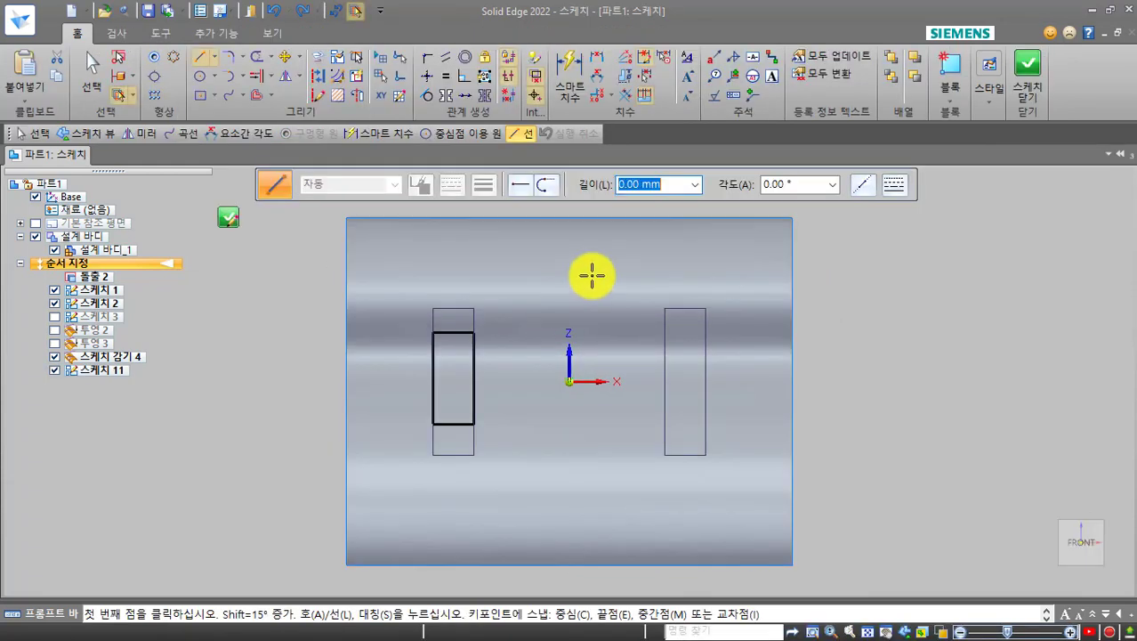
{"action": "left_click", "coordinate": [1028, 73]}
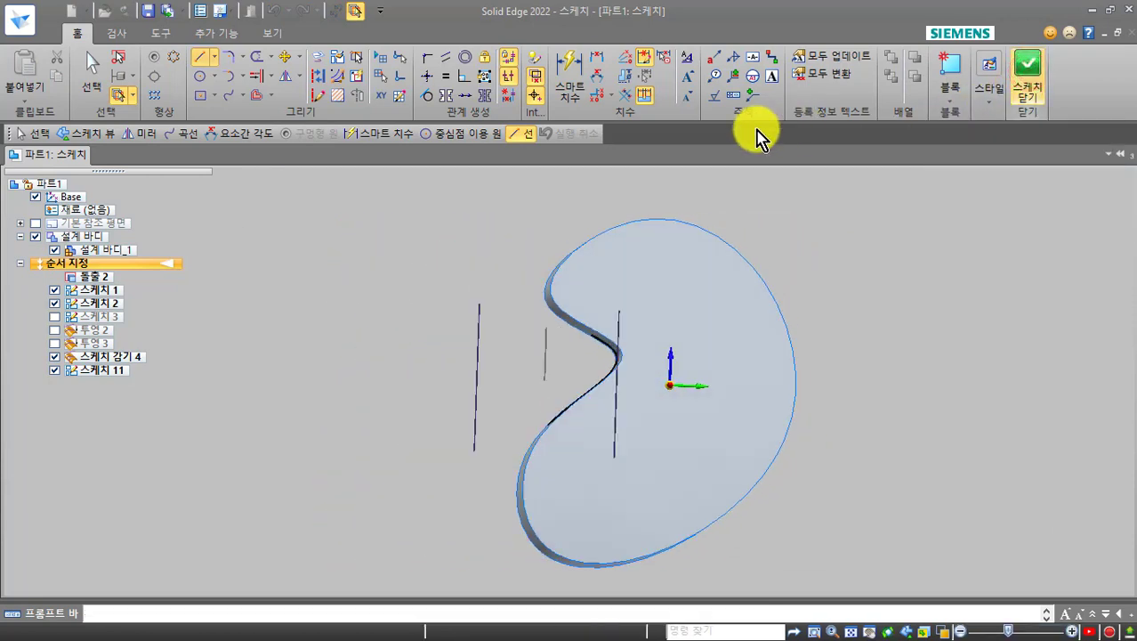
{"action": "left_click", "coordinate": [372, 186]}
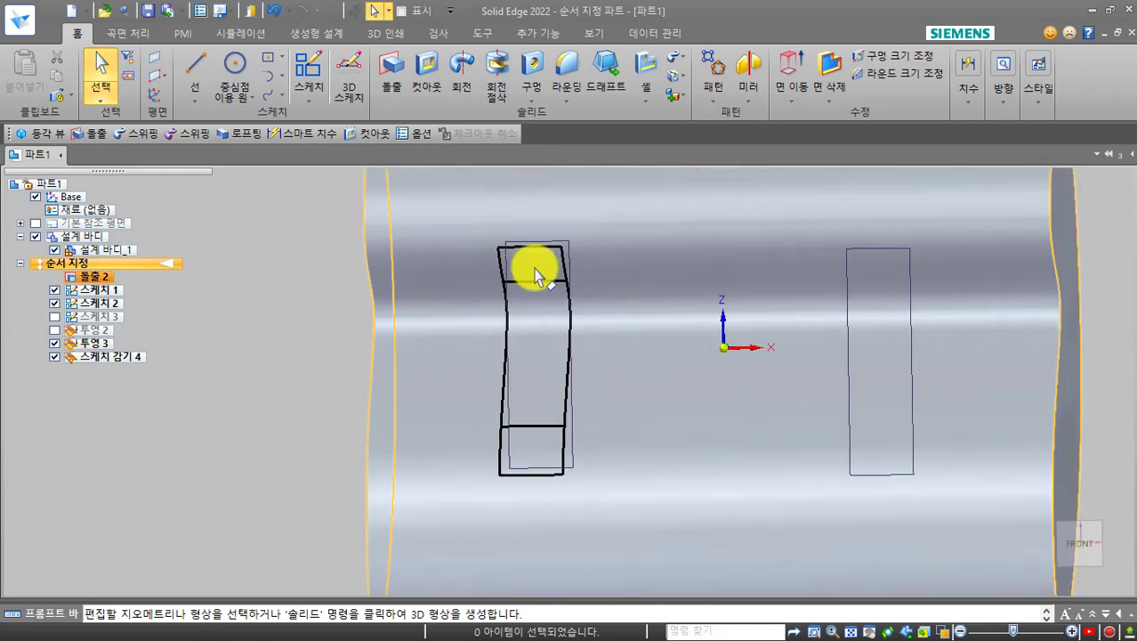
Step: Highlight the 투영 3 projection and compare its outline with the wrapped 스케치 감기 4 curves on the curved face
{"action": "left_click", "coordinate": [98, 343]}
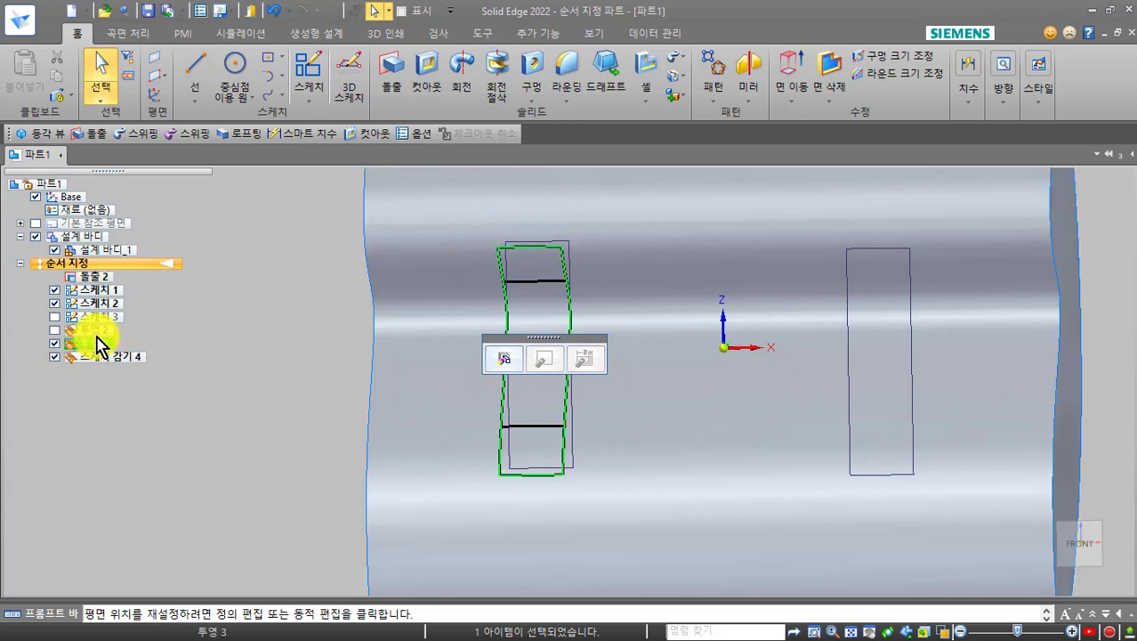
{"action": "left_click", "coordinate": [375, 279]}
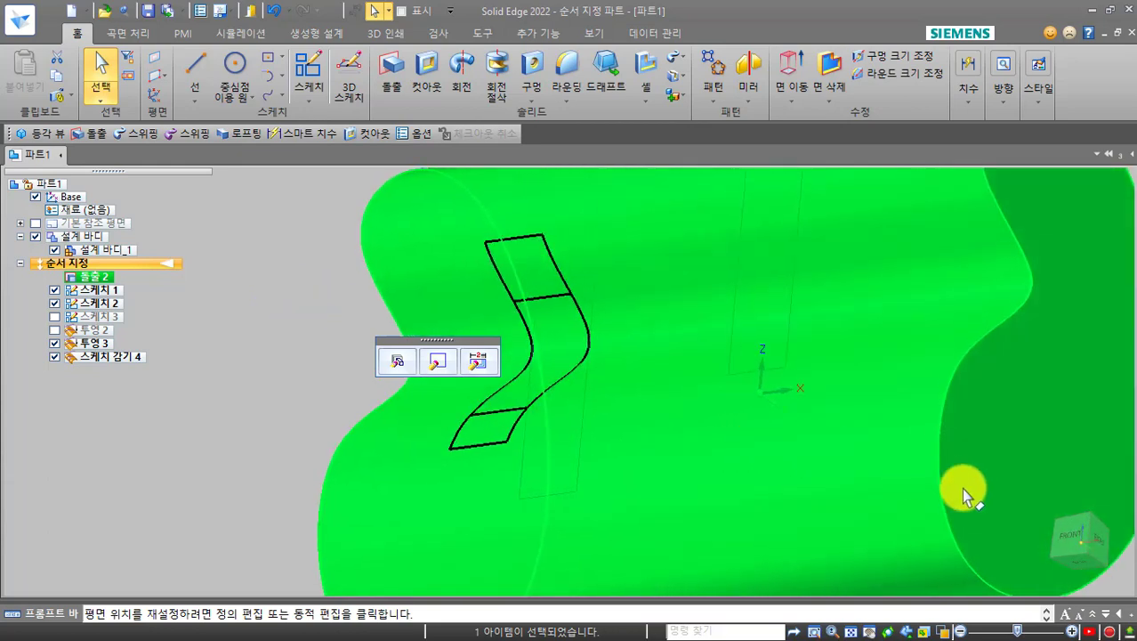
{"action": "mouse_move", "coordinate": [1113, 539]}
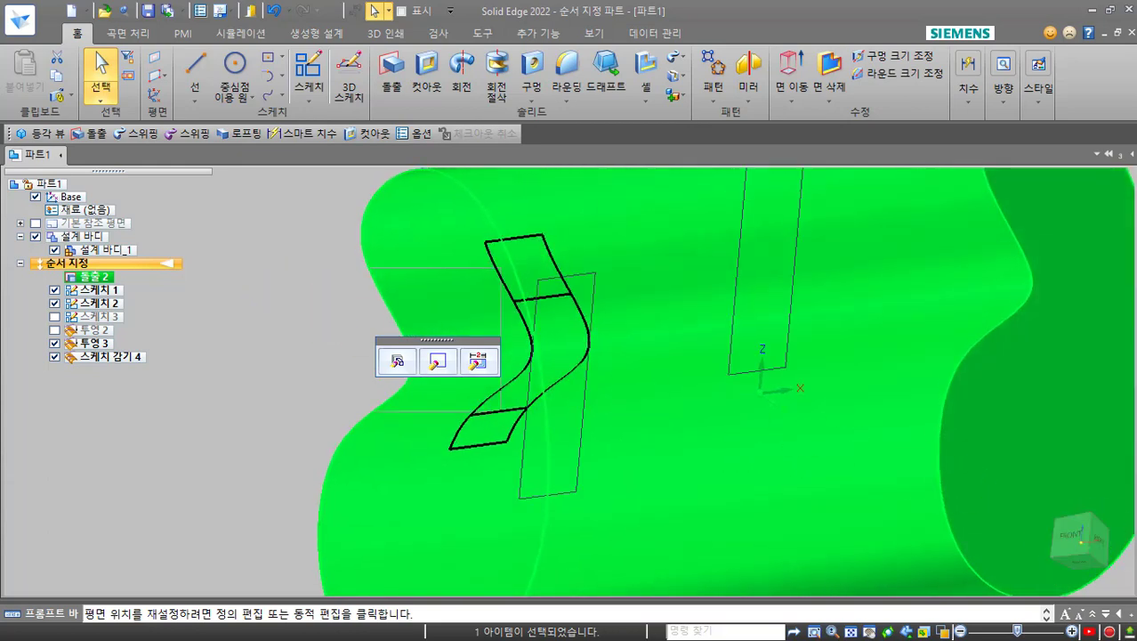
{"action": "key", "text": "Escape"}
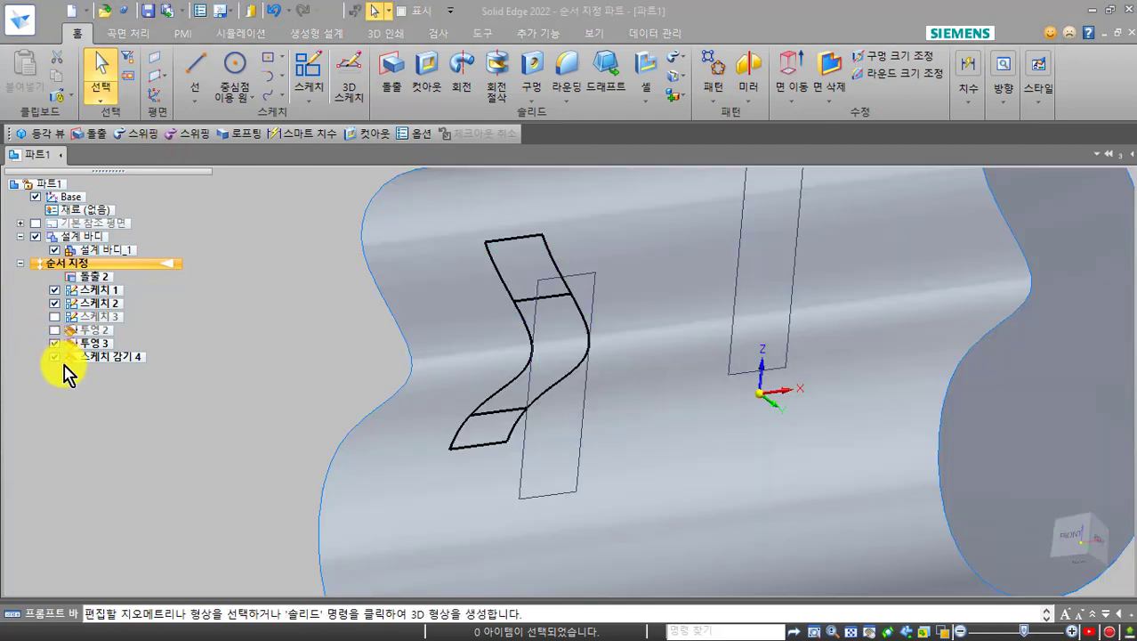
{"action": "left_click", "coordinate": [321, 338]}
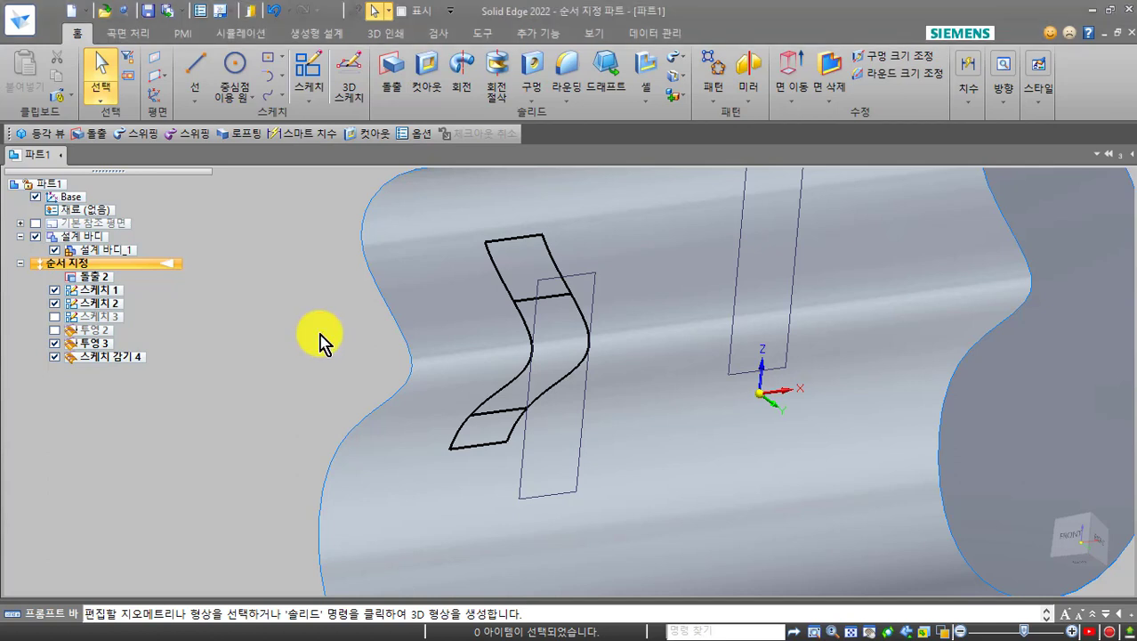
{"action": "left_click", "coordinate": [327, 321]}
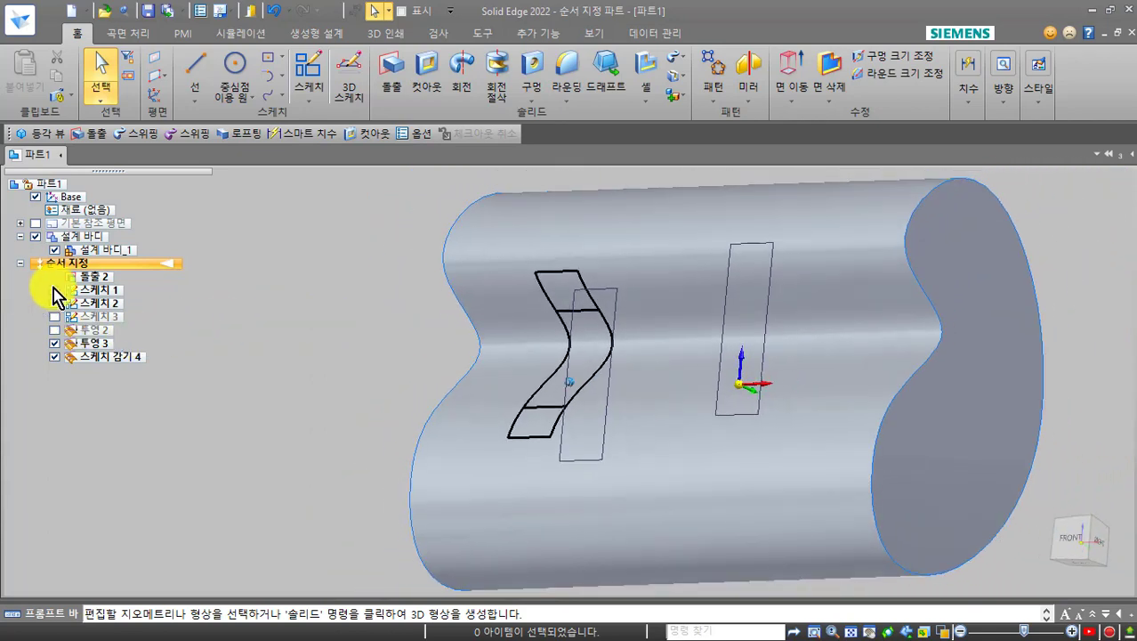
Step: Hide 스케치 1, 스케치 2, 투영 3 and 스케치 감기 4, and show the long line sketch 스케치 3
{"action": "left_click", "coordinate": [55, 290]}
{"action": "left_click", "coordinate": [54, 302]}
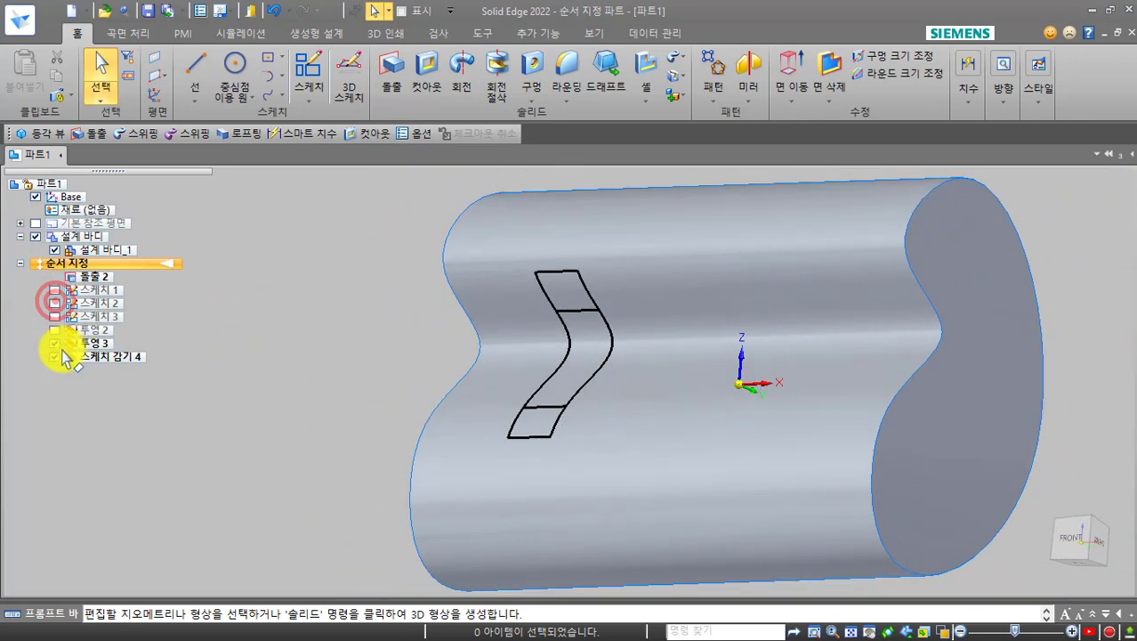
{"action": "left_click", "coordinate": [54, 356]}
{"action": "left_click", "coordinate": [54, 316]}
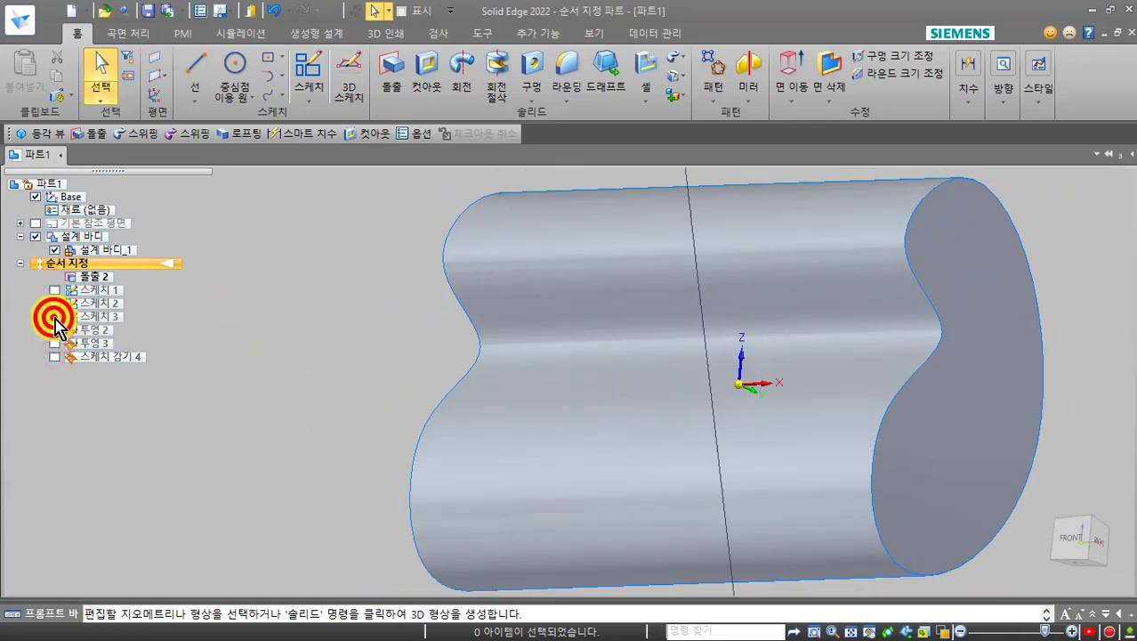
{"action": "left_click", "coordinate": [276, 307]}
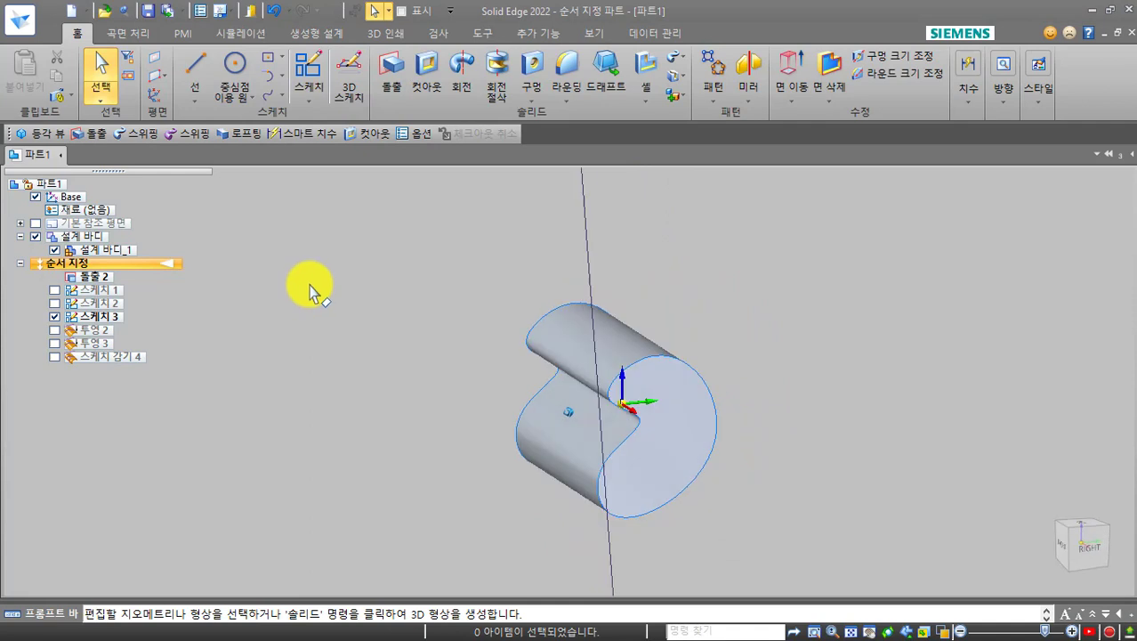
Step: Wrap the long slanted line of 스케치 3 around the body's curved side face with the Wrap Sketch command
{"action": "left_click", "coordinate": [116, 32]}
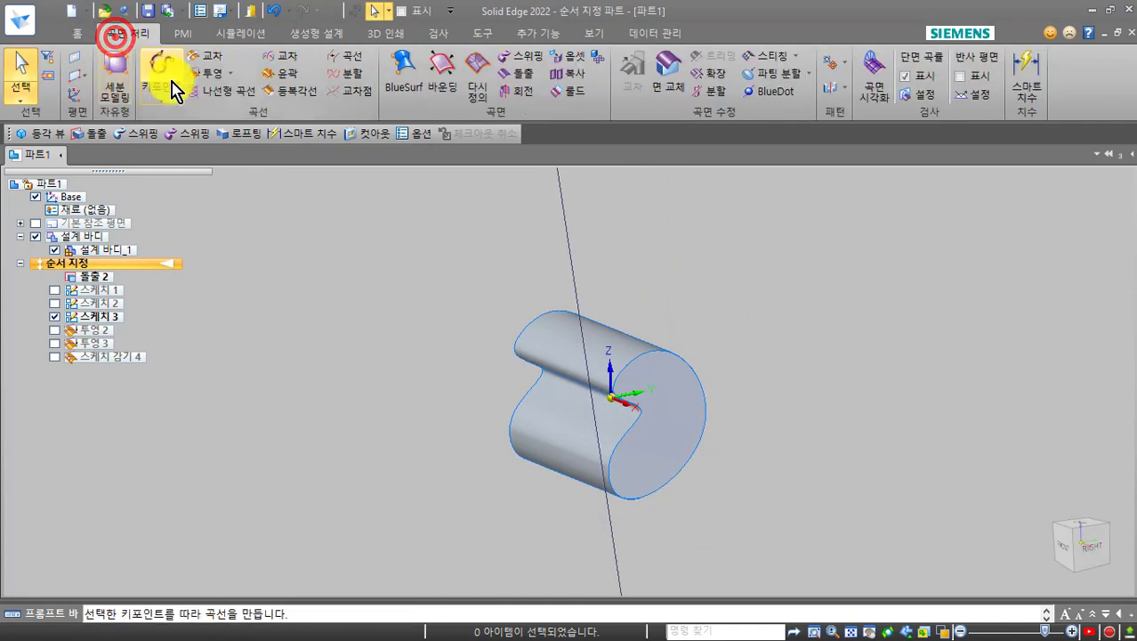
{"action": "left_click", "coordinate": [225, 77]}
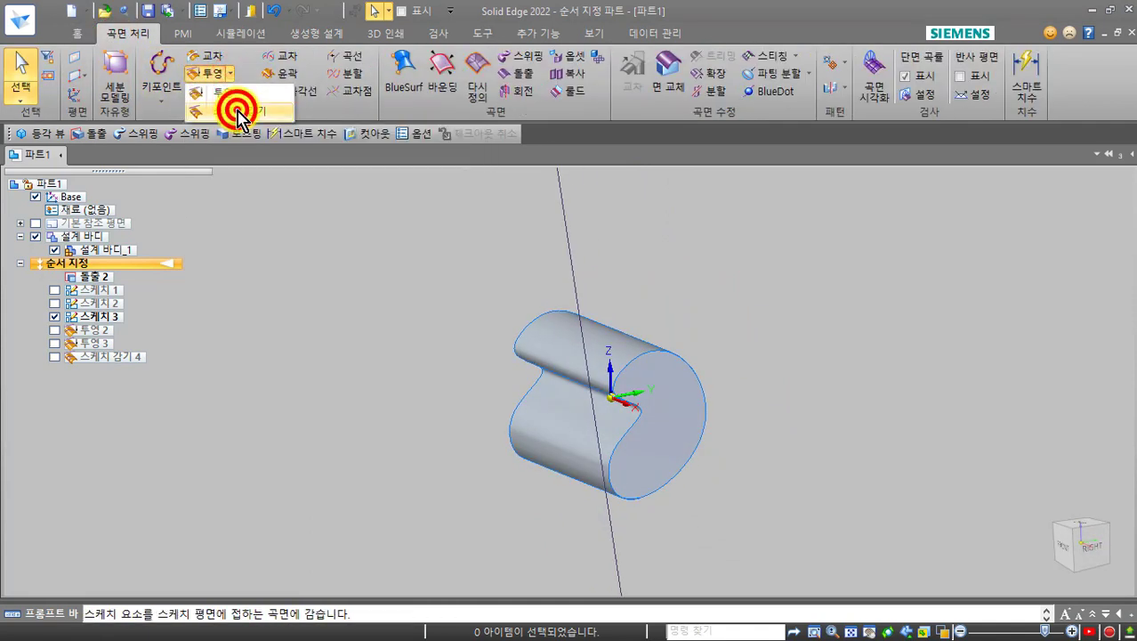
{"action": "left_click", "coordinate": [579, 343]}
{"action": "right_click", "coordinate": [543, 260]}
{"action": "left_click", "coordinate": [571, 272]}
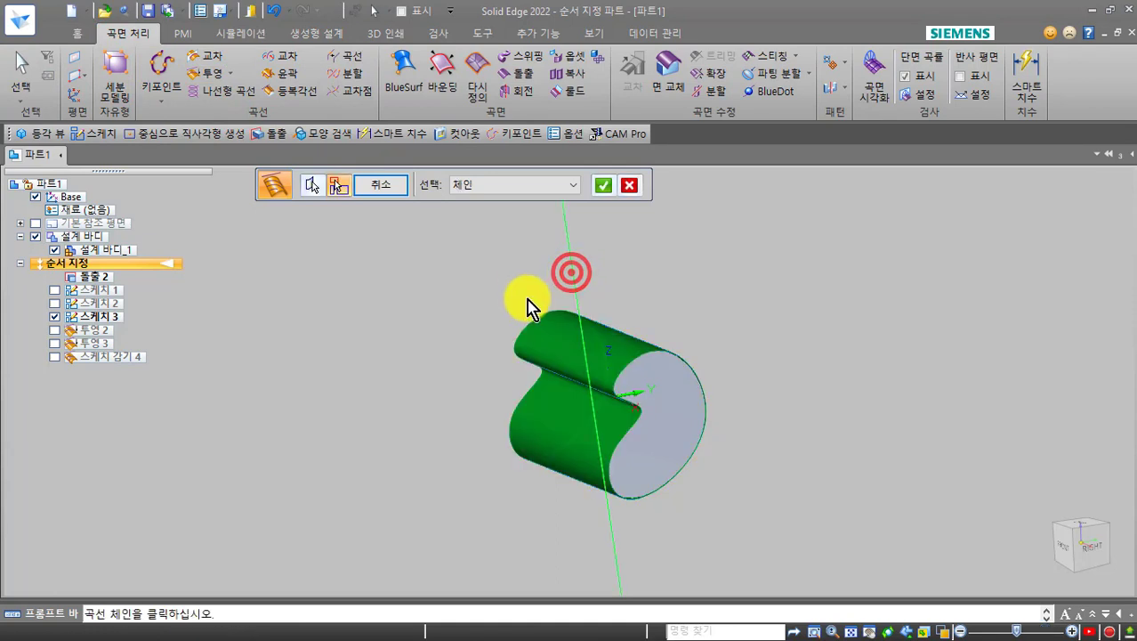
{"action": "right_click", "coordinate": [526, 307]}
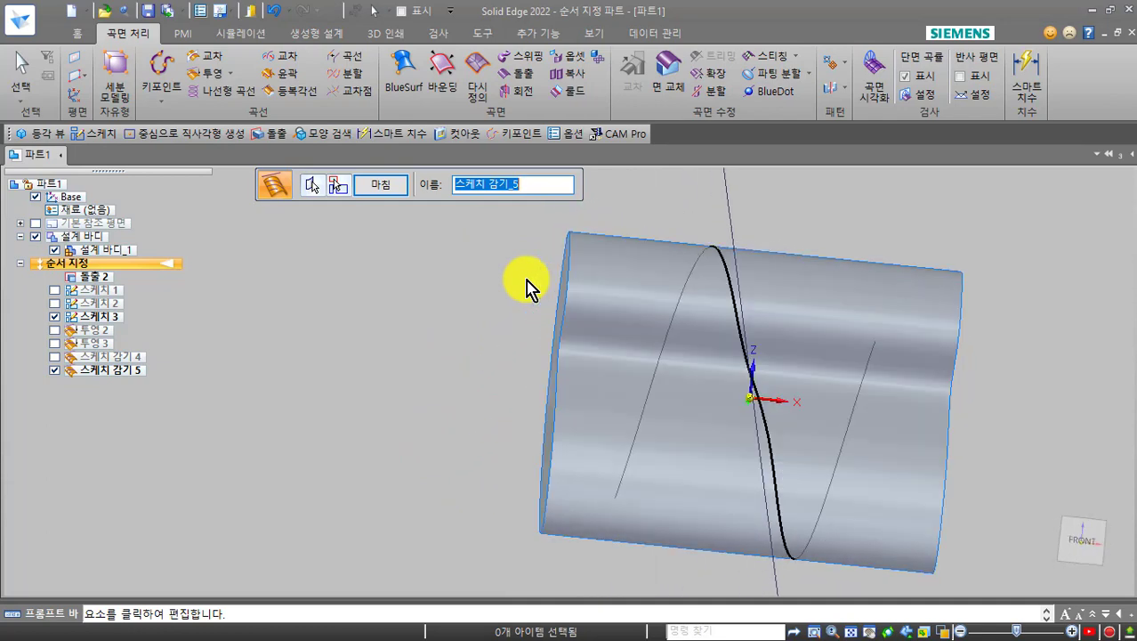
{"action": "left_click", "coordinate": [506, 285]}
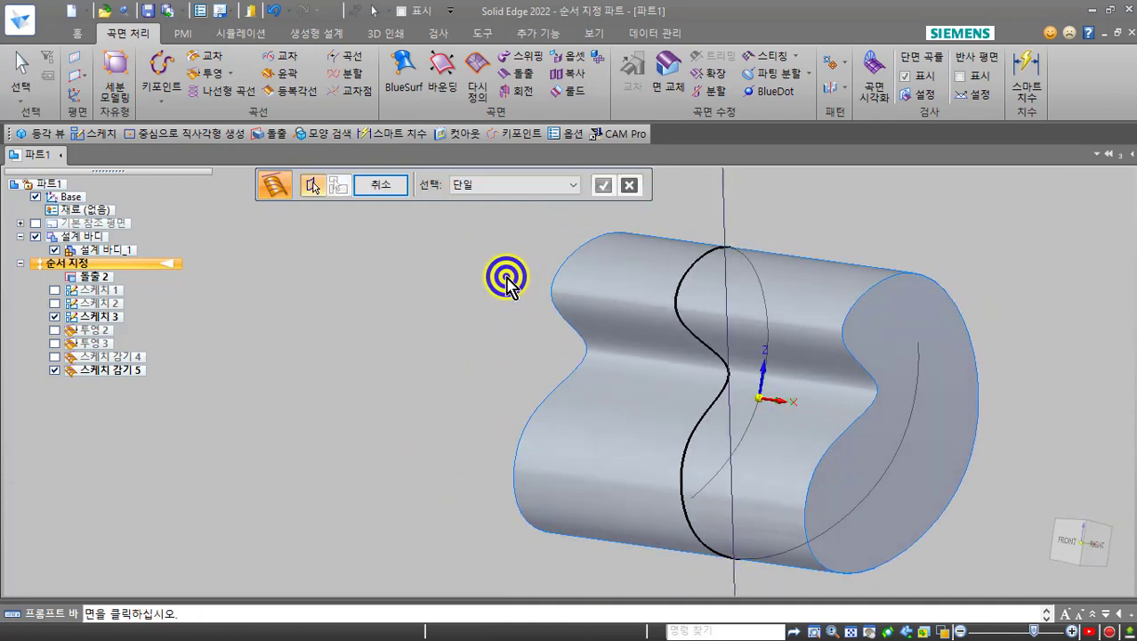